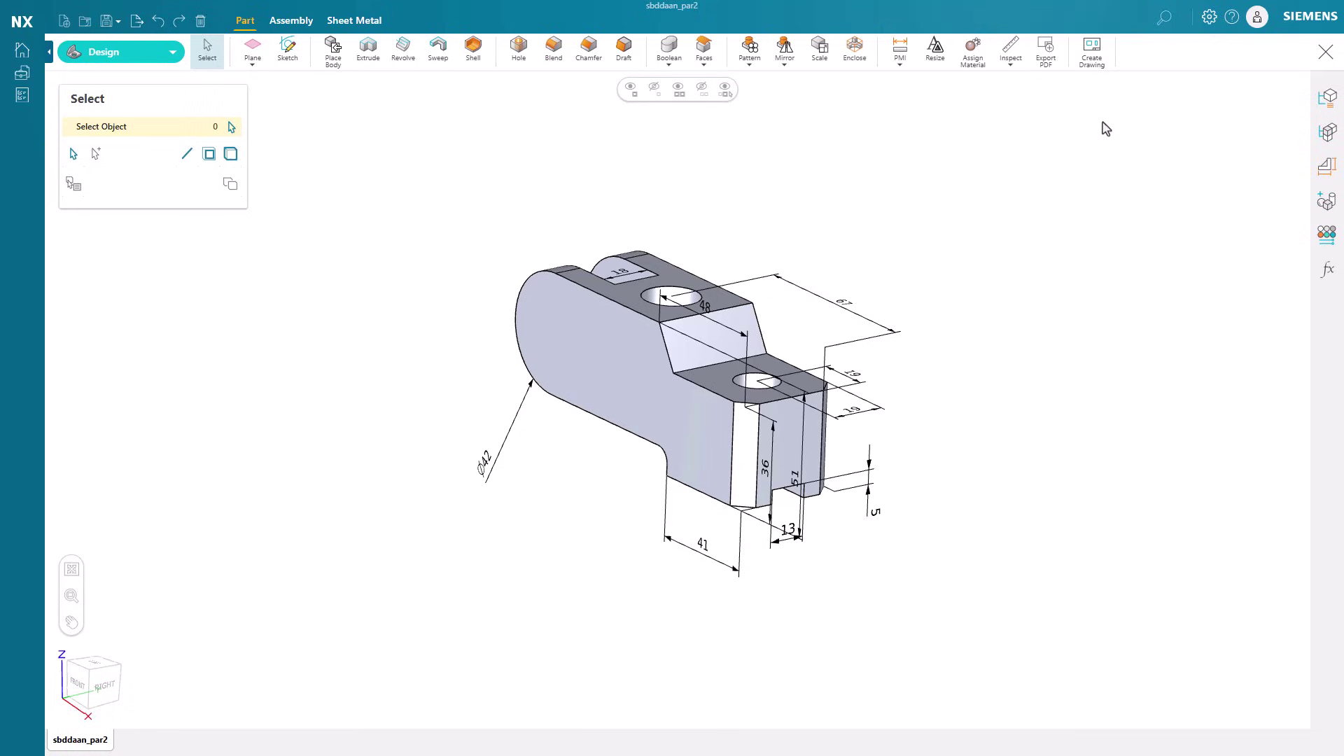
Start a new drawing of the bracket and choose the A2 (420 x 594 mm) sheet size
{"action": "left_click", "coordinate": [1091, 63]}
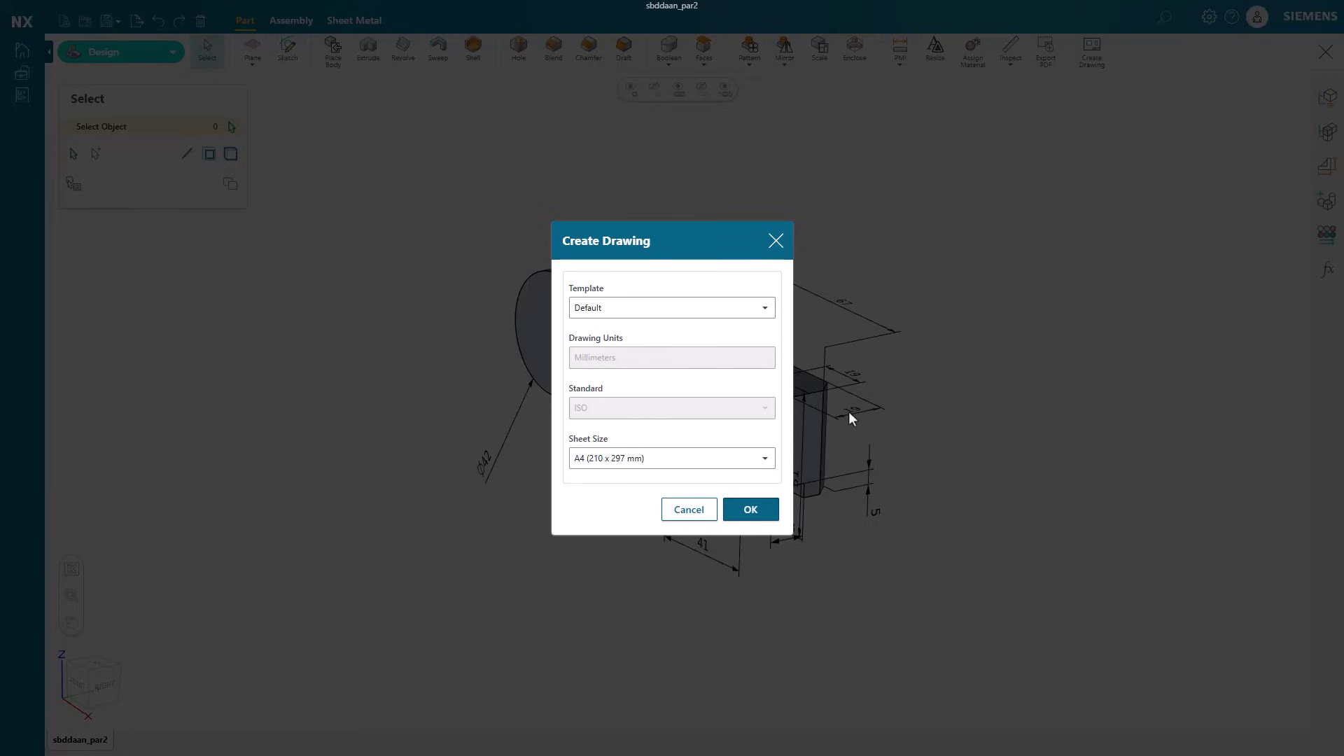
{"action": "left_click", "coordinate": [696, 458]}
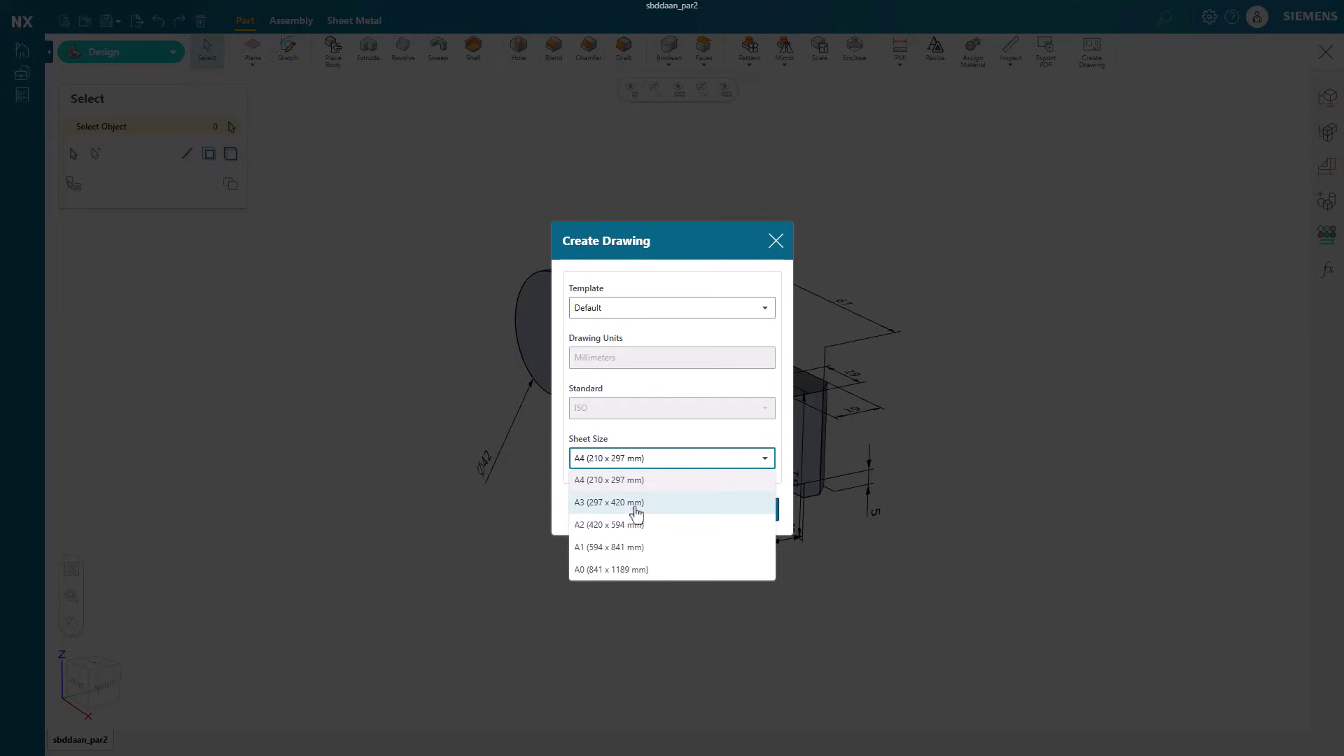
{"action": "left_click", "coordinate": [625, 523]}
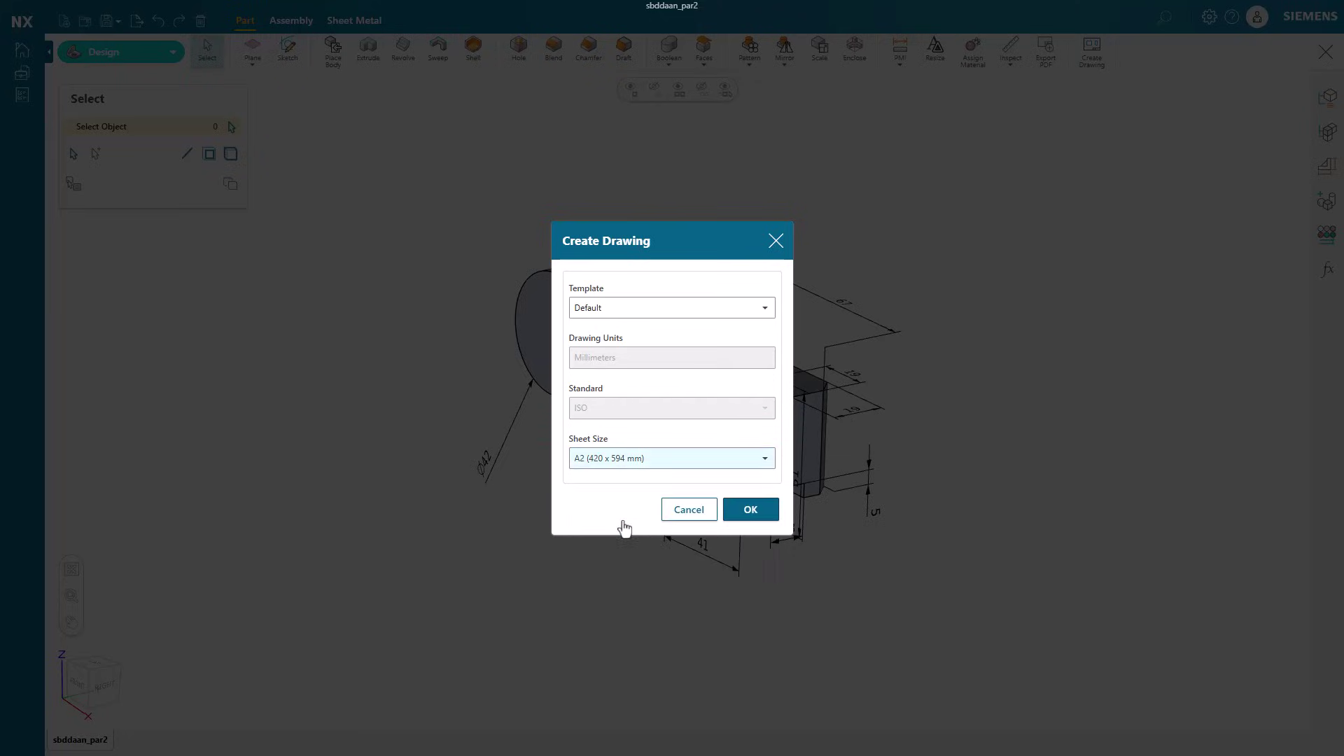
Create the A2 sheet and place a Top base view at 1:1 scale in the upper-left
{"action": "left_click", "coordinate": [767, 518]}
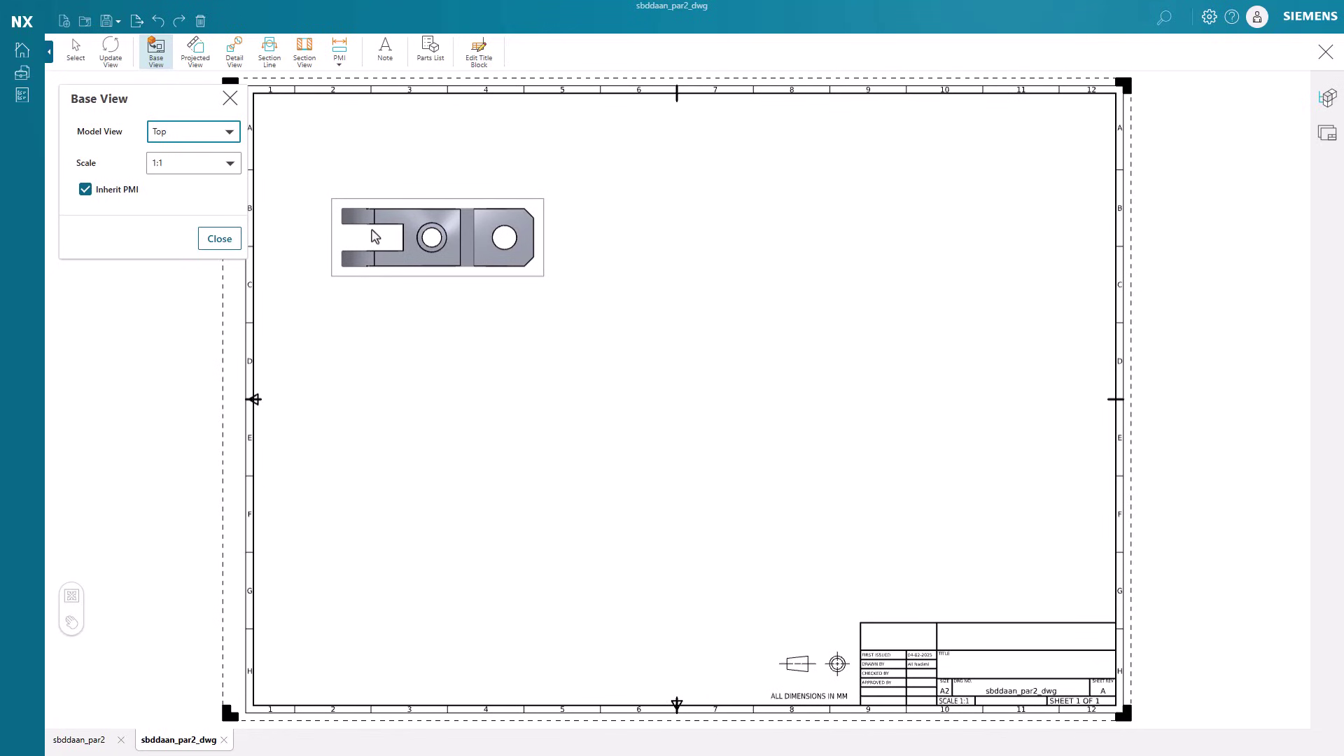
{"action": "left_click", "coordinate": [216, 168]}
{"action": "left_click", "coordinate": [180, 237]}
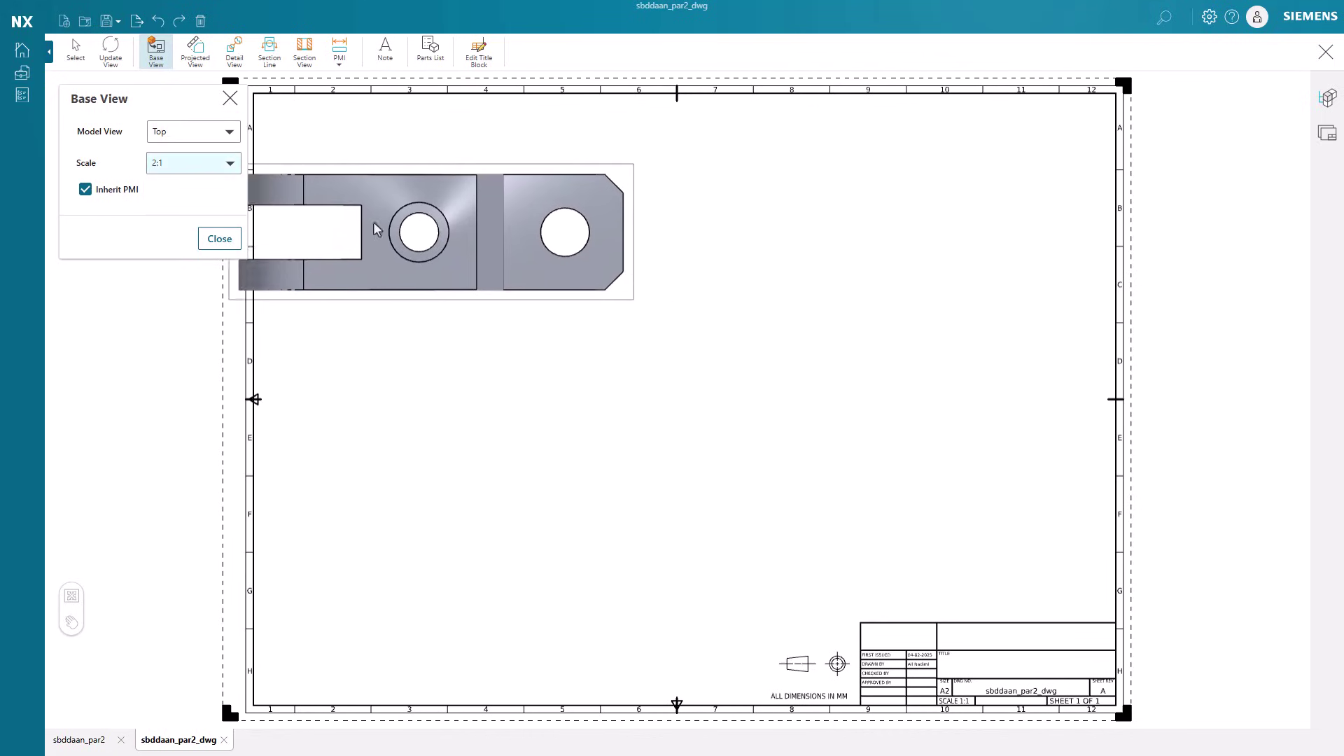
{"action": "left_click", "coordinate": [206, 163]}
{"action": "left_click", "coordinate": [186, 212]}
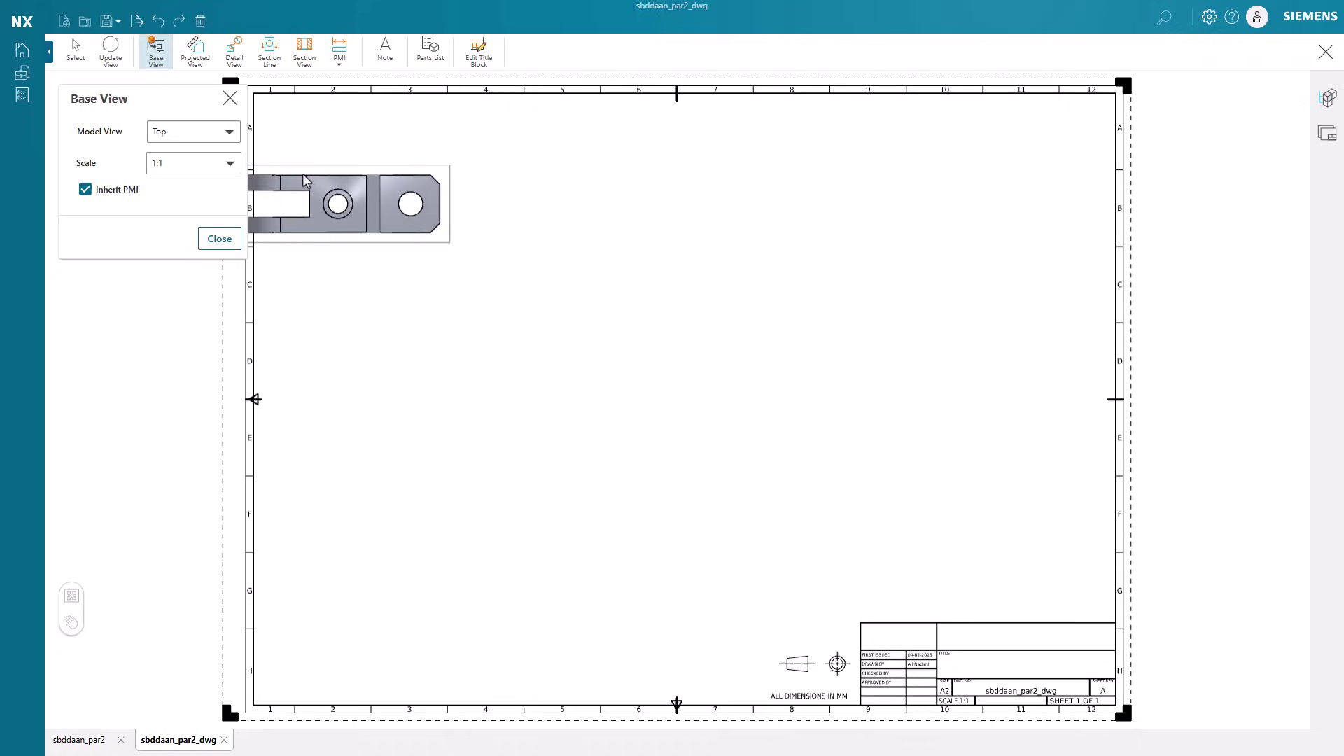
{"action": "left_click", "coordinate": [229, 131]}
{"action": "left_click", "coordinate": [229, 131]}
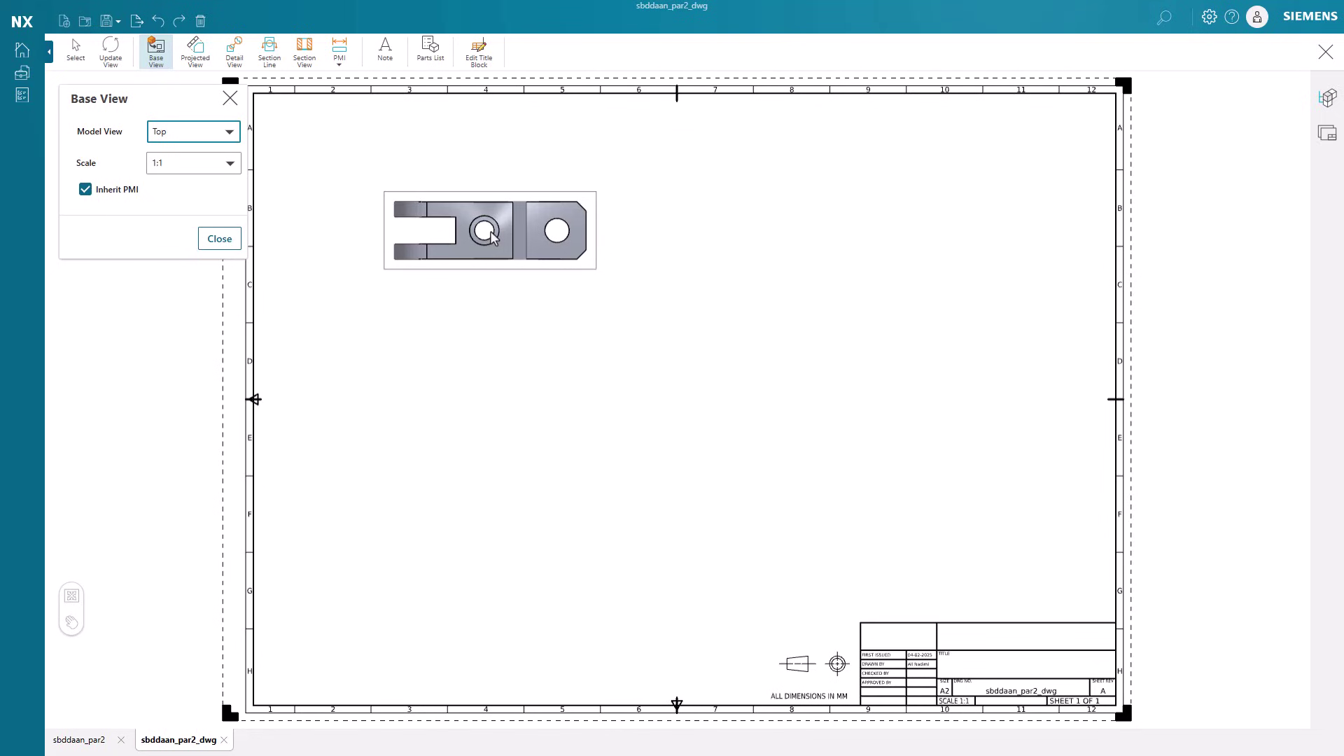
{"action": "left_click", "coordinate": [491, 234]}
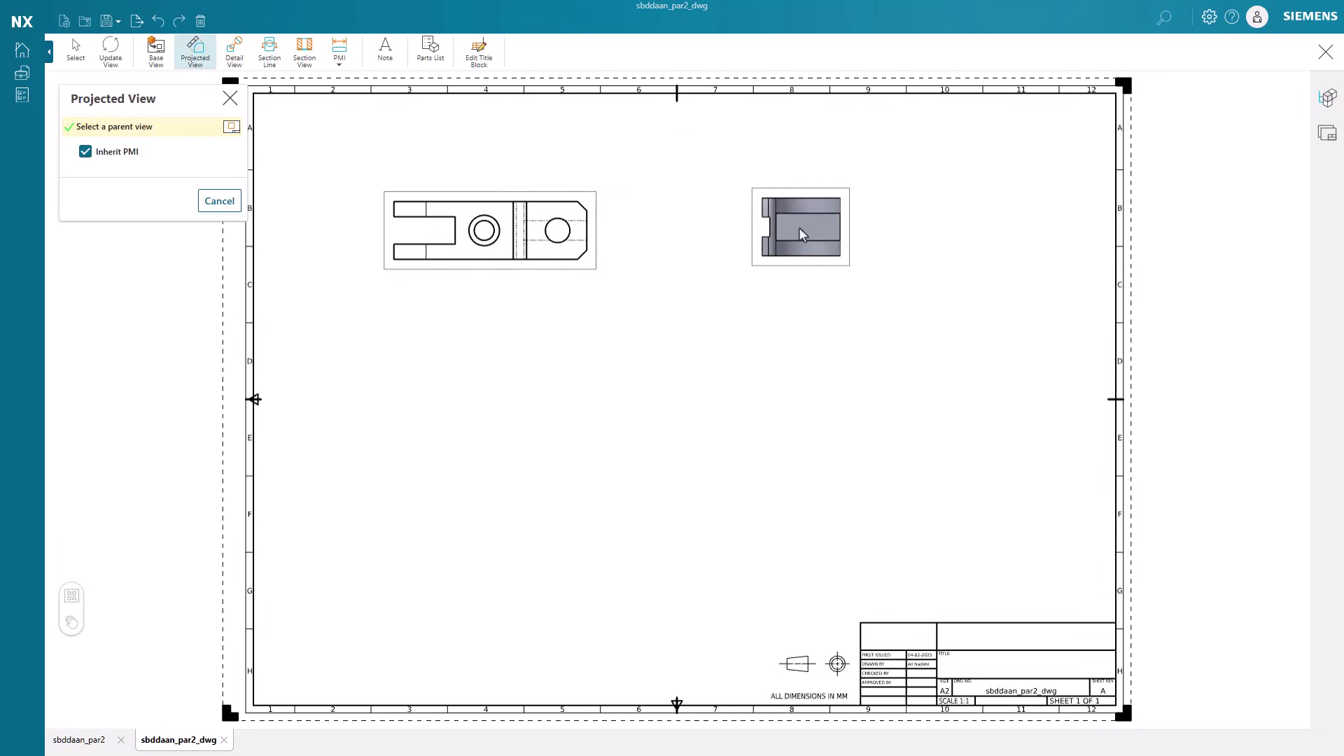
Project a side view to the right of the top view and a front view below it
{"action": "left_click", "coordinate": [745, 226]}
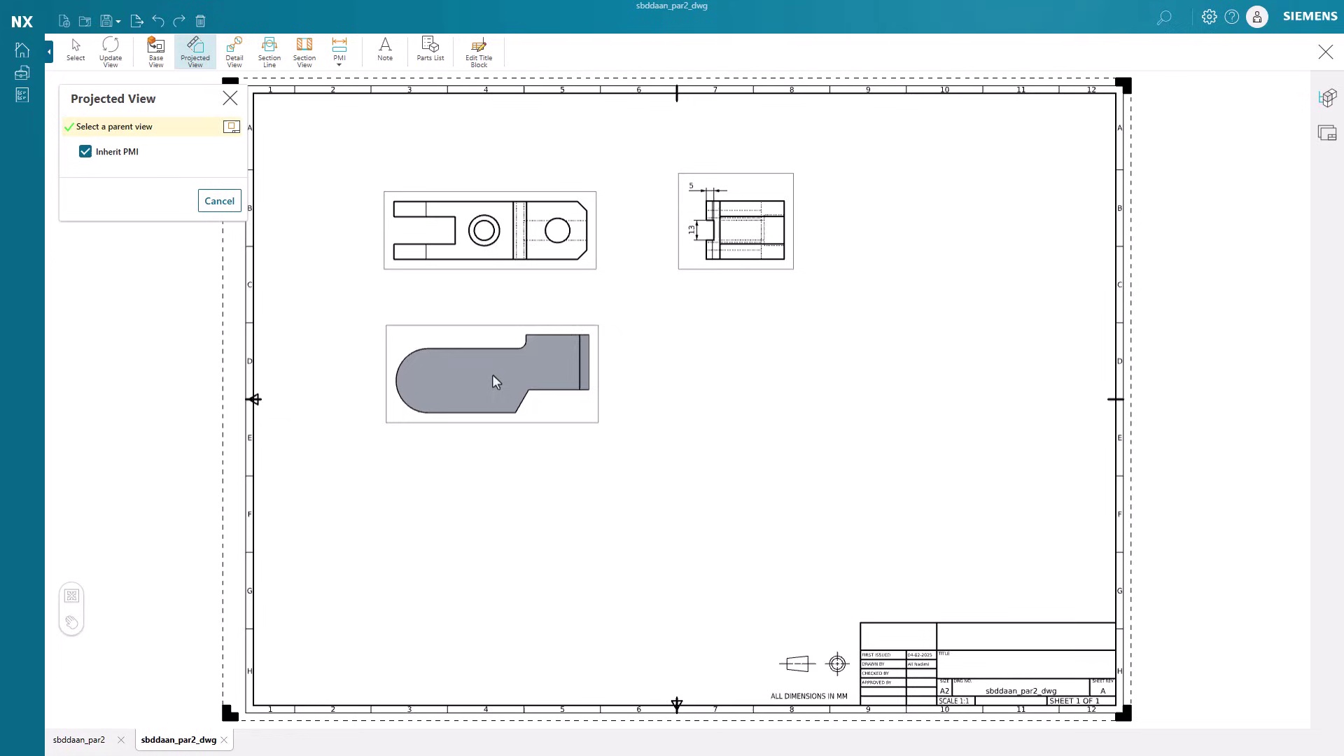
{"action": "left_click", "coordinate": [491, 395]}
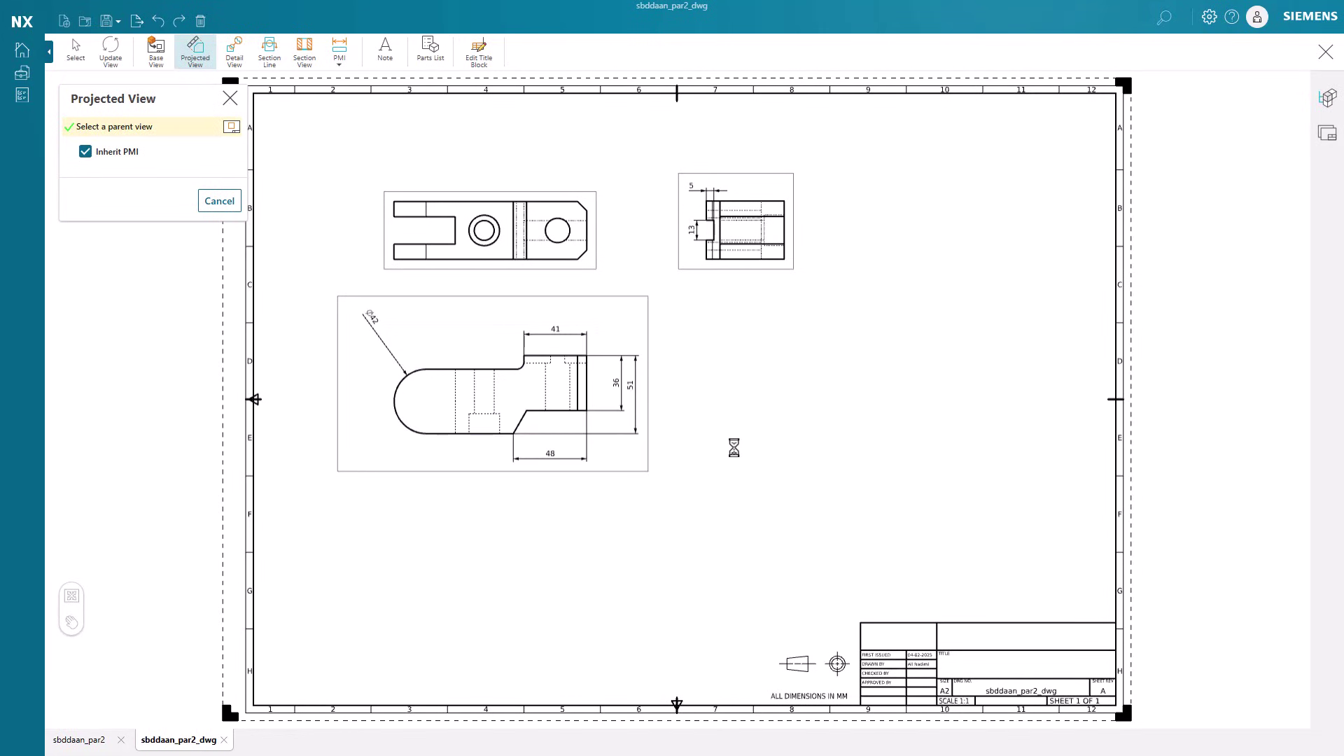
{"action": "left_click", "coordinate": [203, 202]}
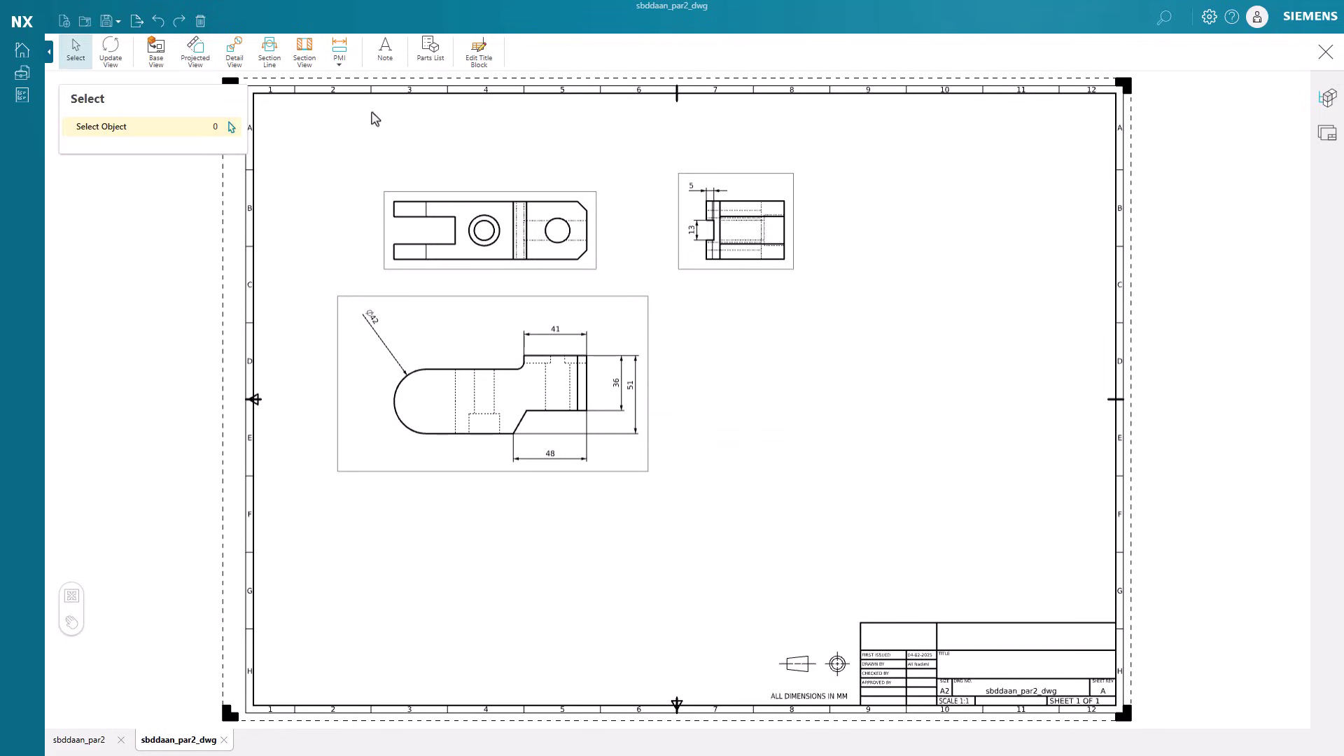
Dimension the top view's holes with 19.00 from the edge and 67.00 hole spacing
{"action": "left_click", "coordinate": [339, 64]}
{"action": "left_click", "coordinate": [367, 89]}
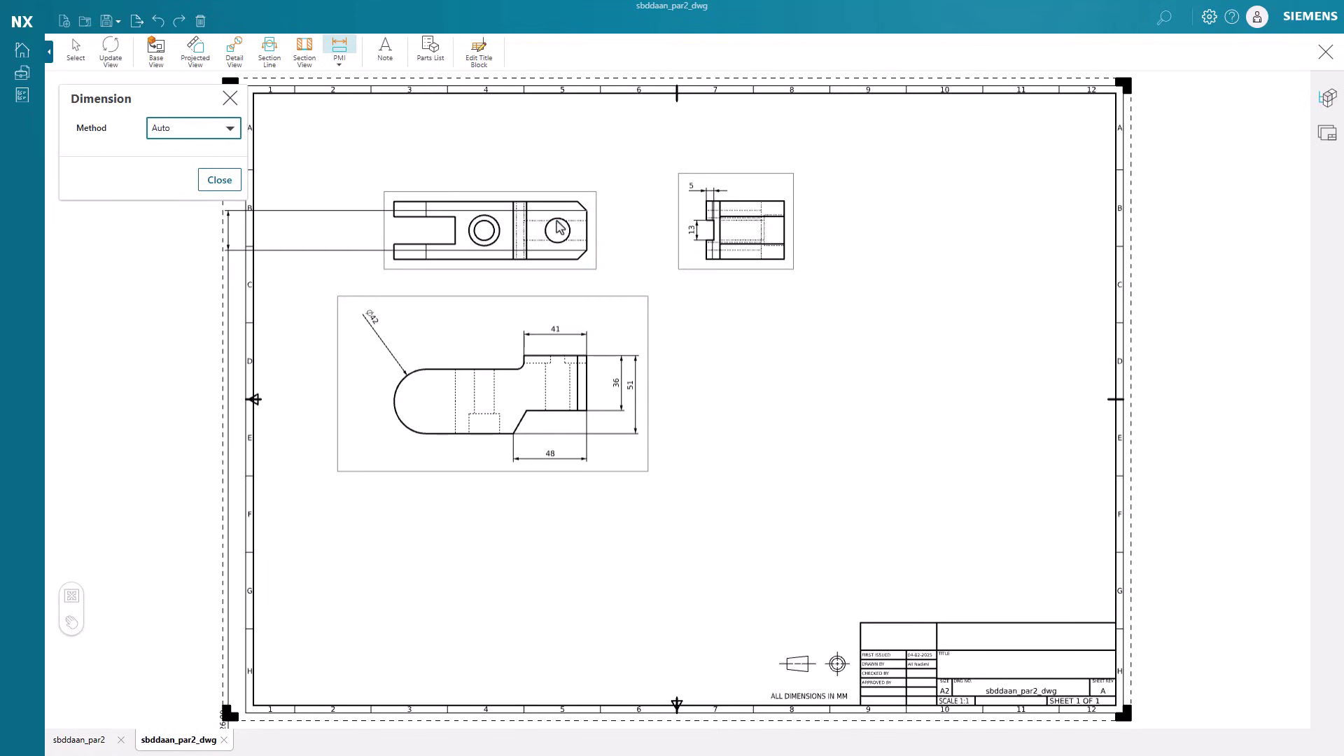
{"action": "left_click", "coordinate": [599, 250]}
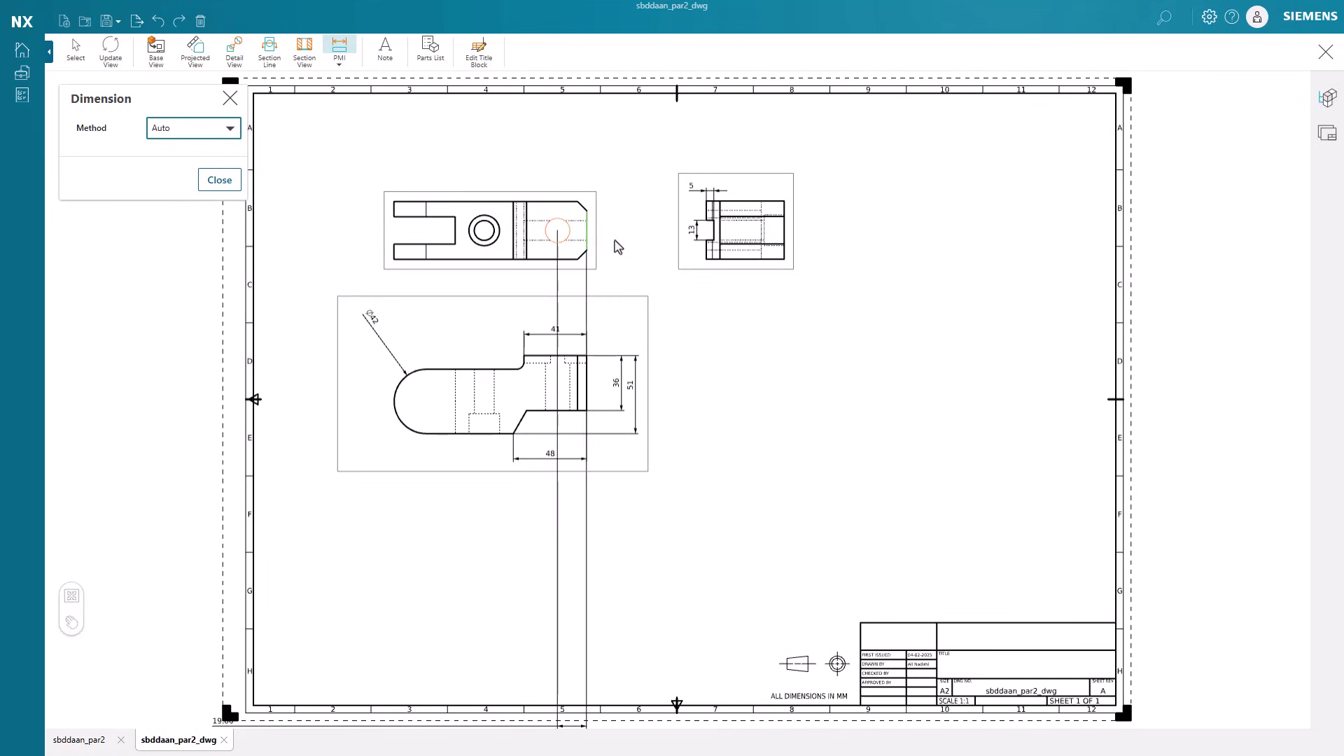
{"action": "left_click", "coordinate": [572, 281]}
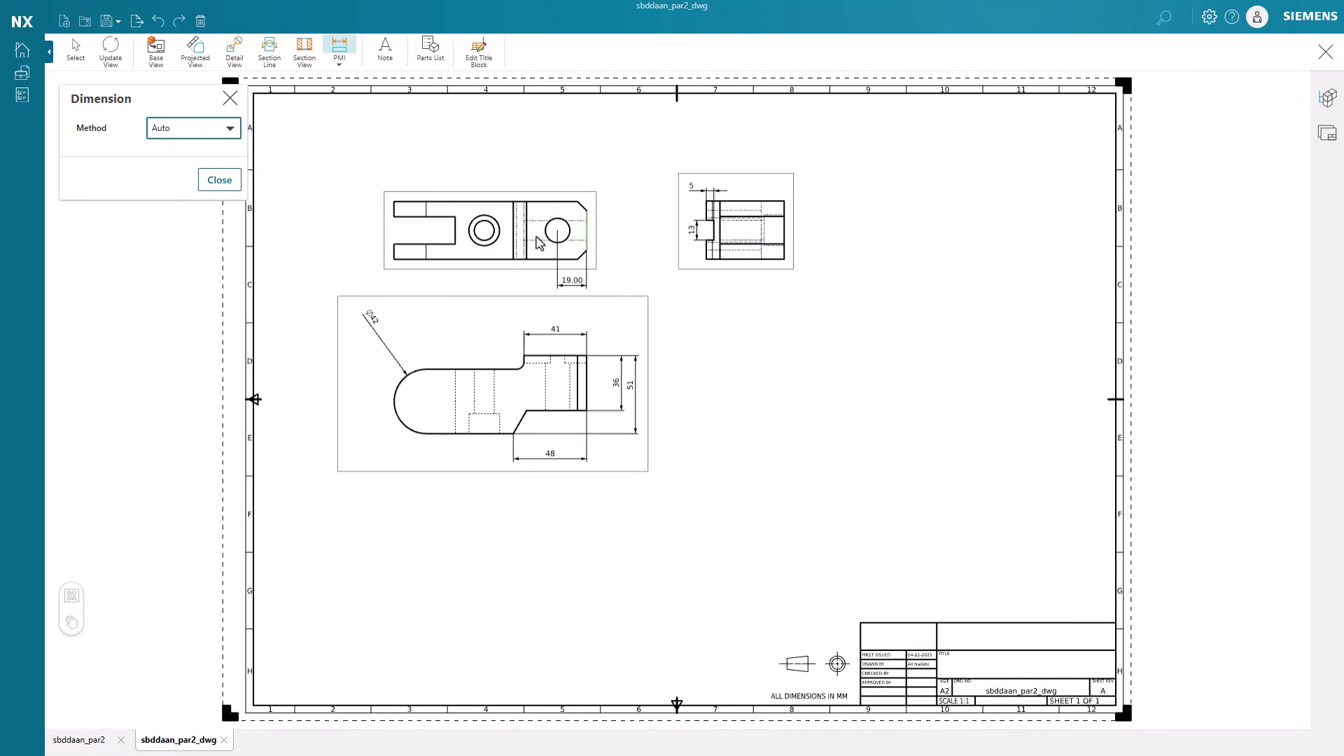
{"action": "left_click", "coordinate": [492, 222]}
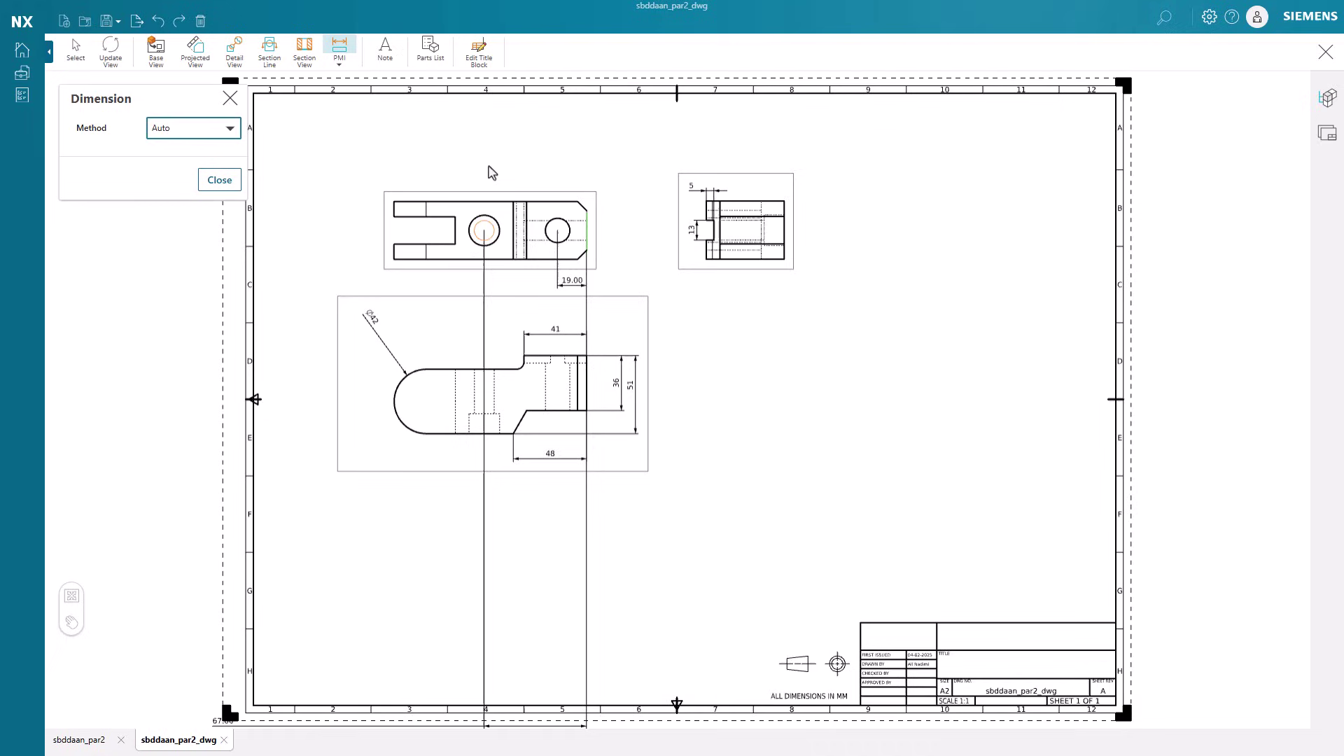
{"action": "left_click", "coordinate": [540, 158]}
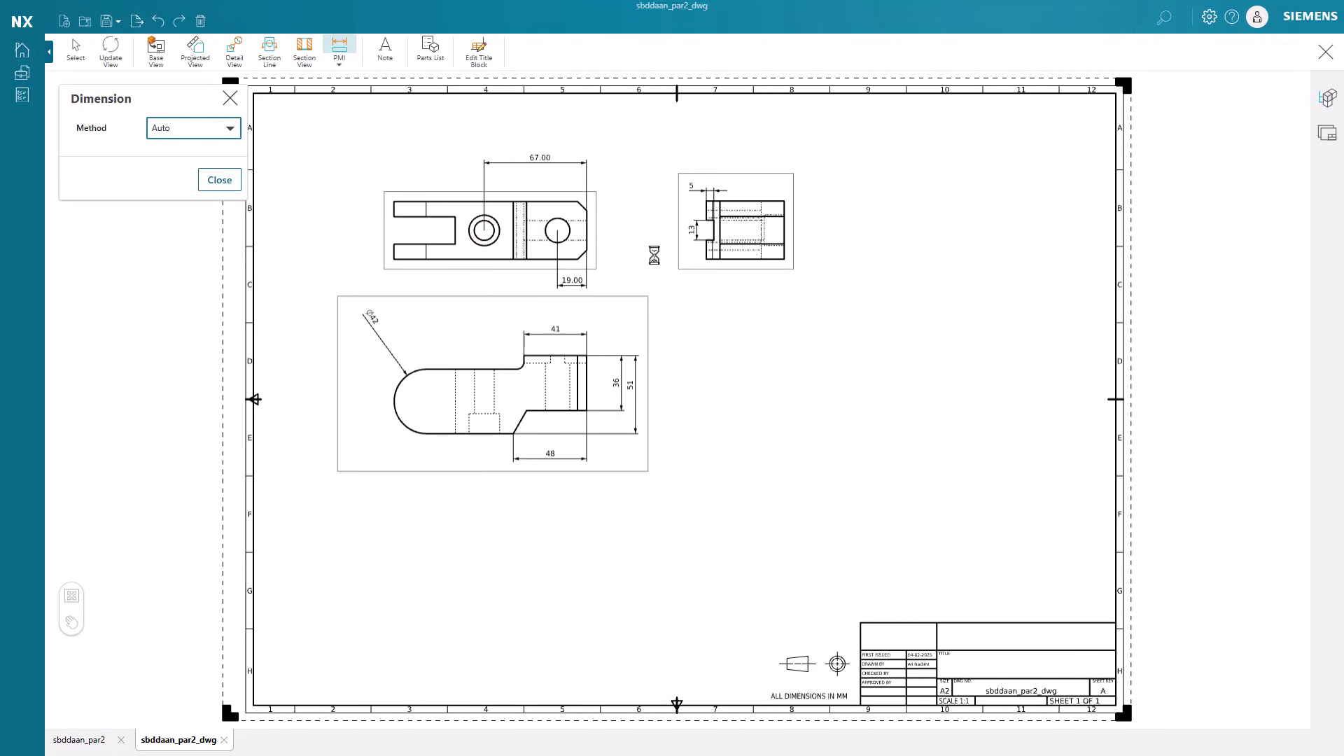
Add a 38.00 point-to-point dimension left of the top view and the 18.00 slot width
{"action": "left_click", "coordinate": [222, 131]}
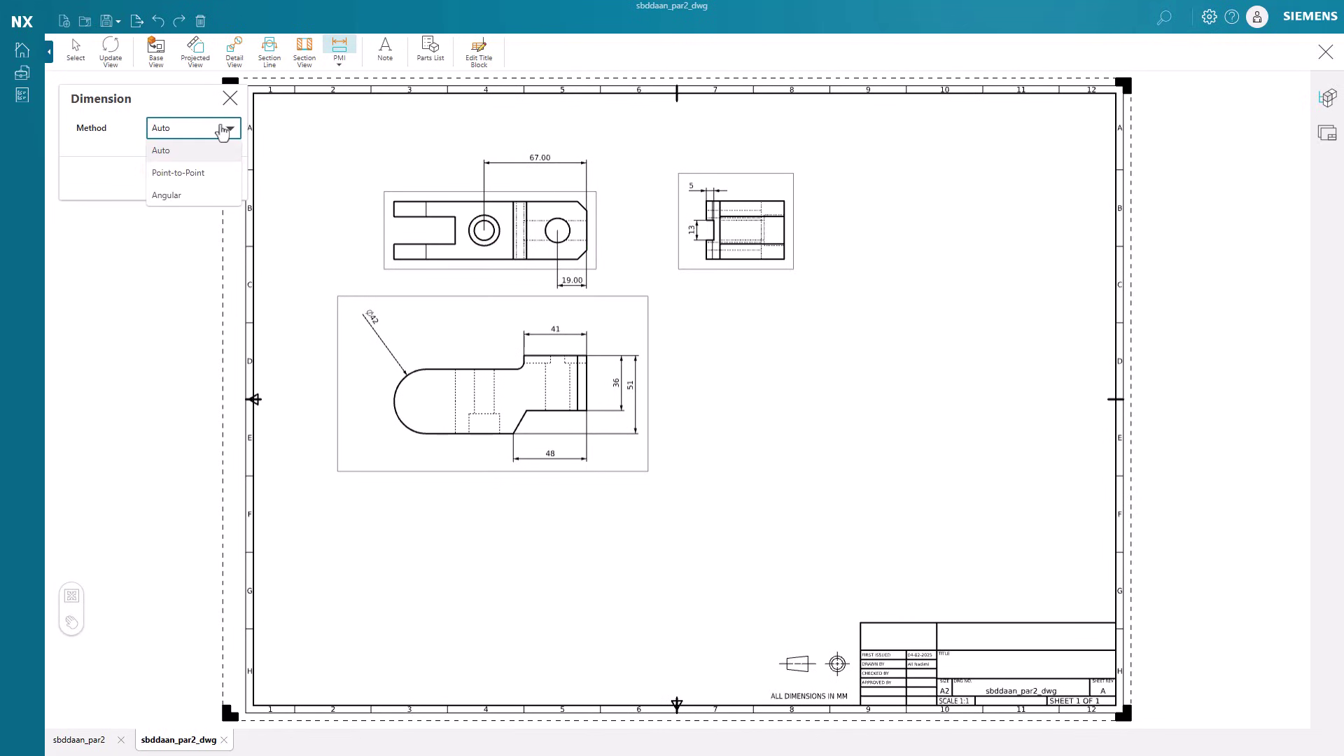
{"action": "left_click", "coordinate": [202, 174]}
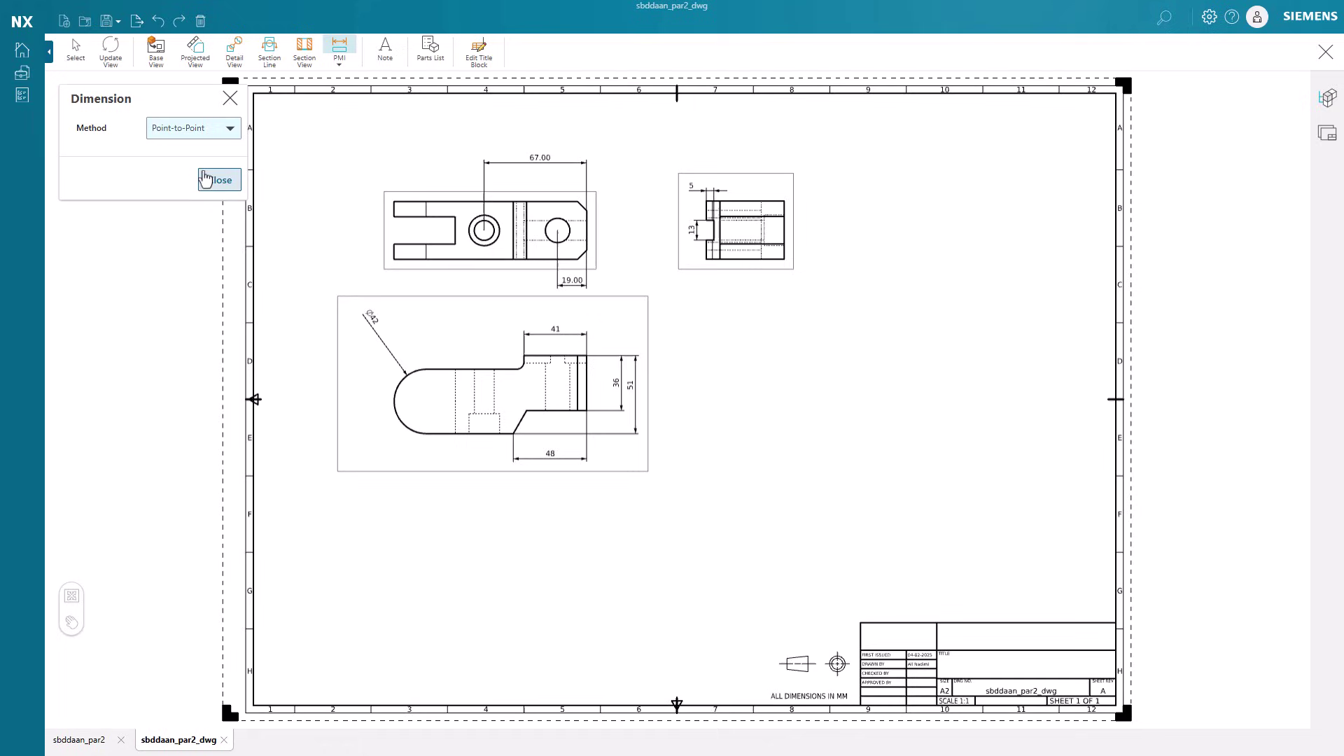
{"action": "left_click", "coordinate": [482, 259]}
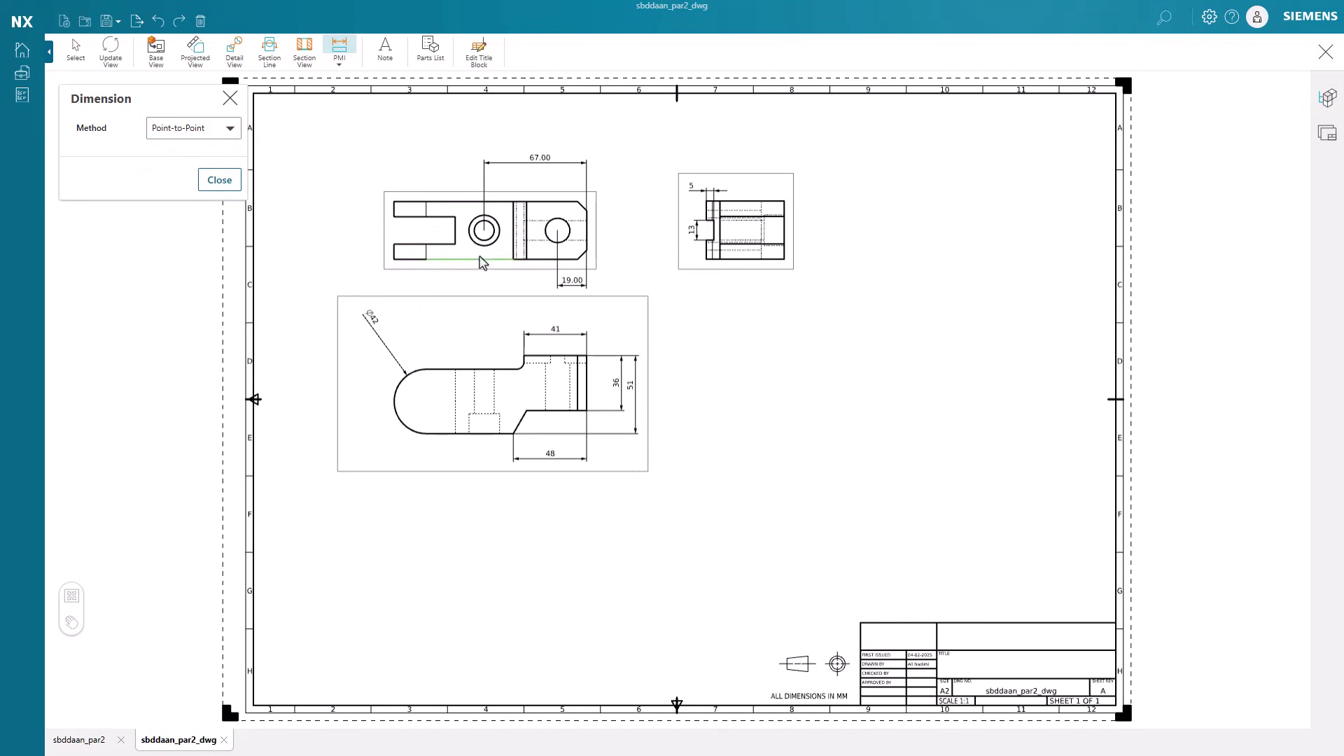
{"action": "left_click", "coordinate": [334, 233]}
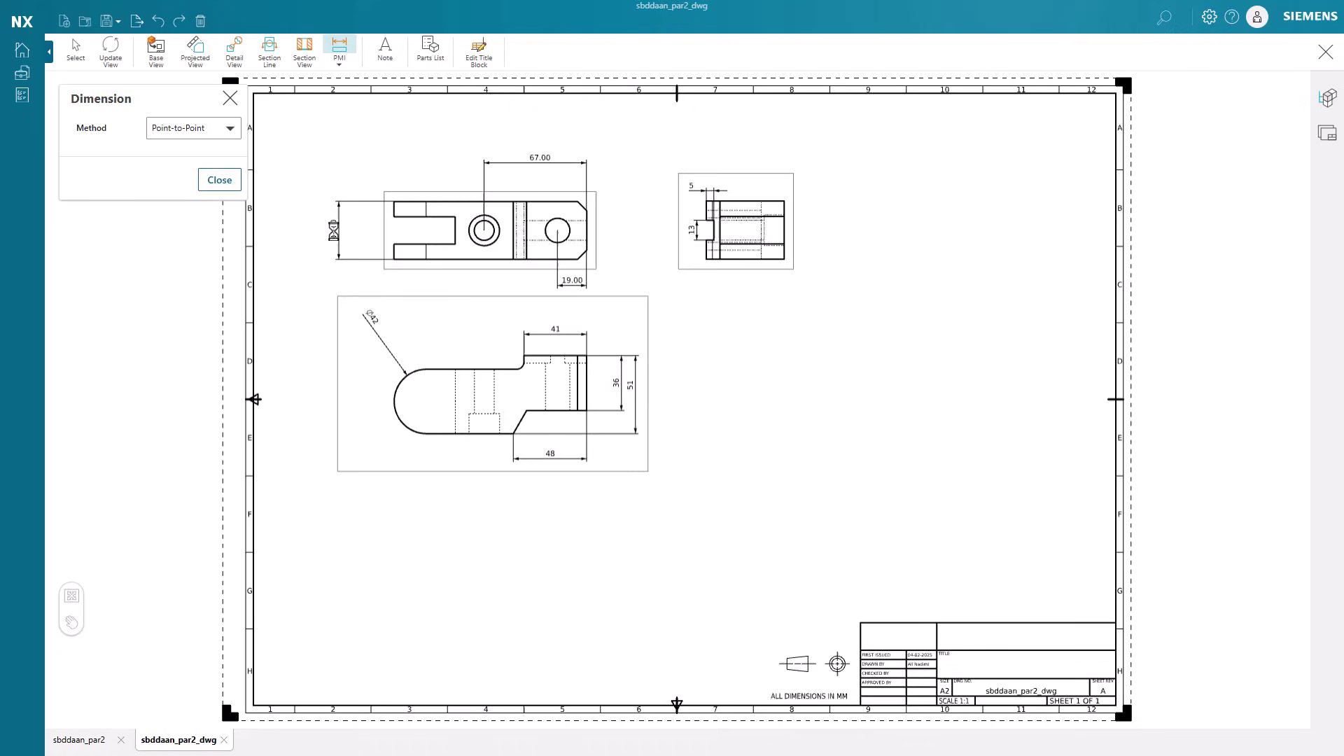
{"action": "left_click", "coordinate": [213, 128]}
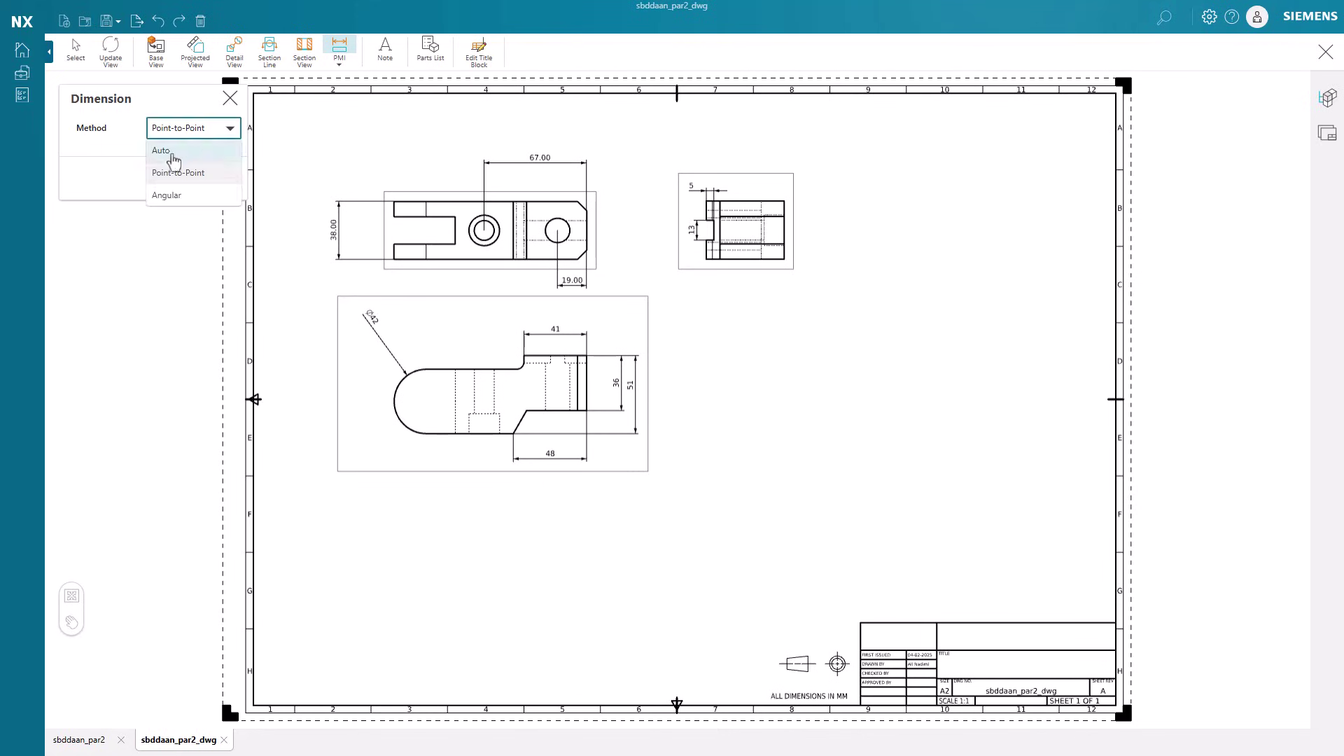
{"action": "left_click", "coordinate": [173, 148]}
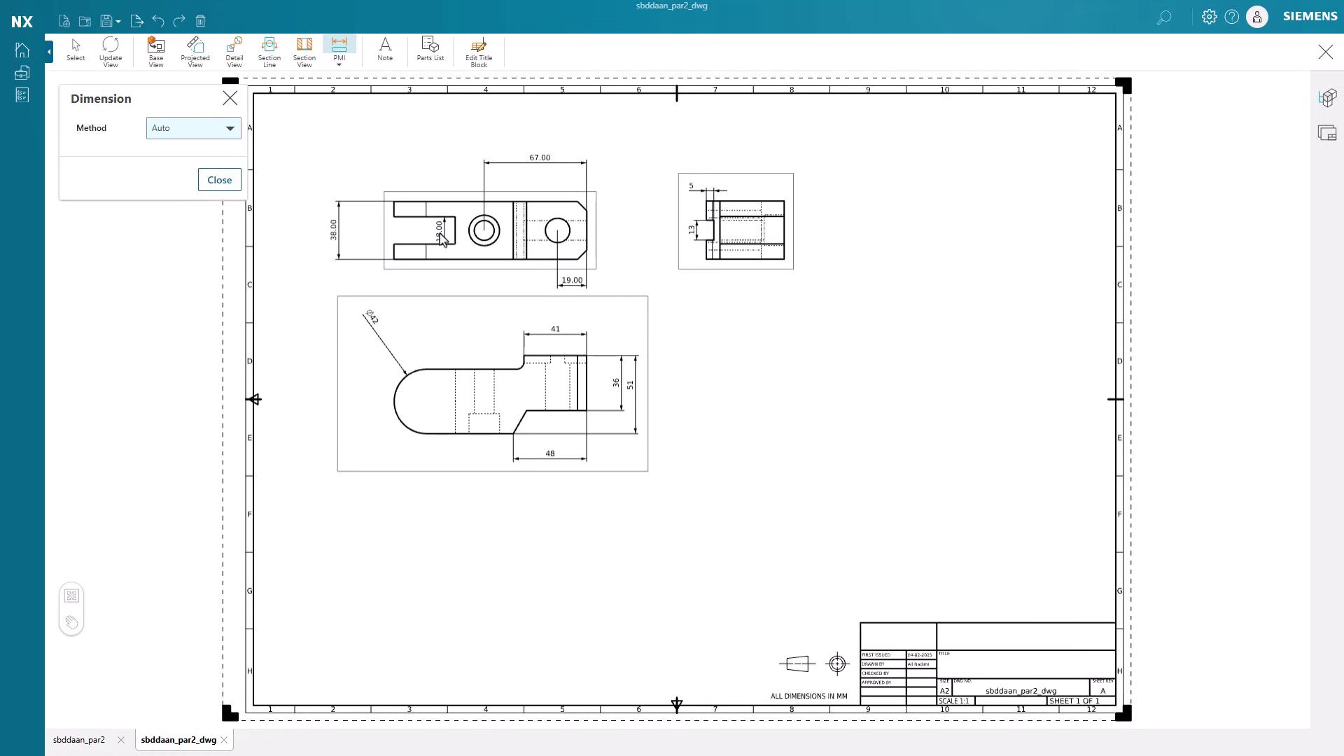
{"action": "left_click", "coordinate": [441, 239]}
Add a 120.00° angular dimension between the front view's bottom edge and chamfer line
{"action": "left_click", "coordinate": [217, 130]}
{"action": "left_click", "coordinate": [184, 199]}
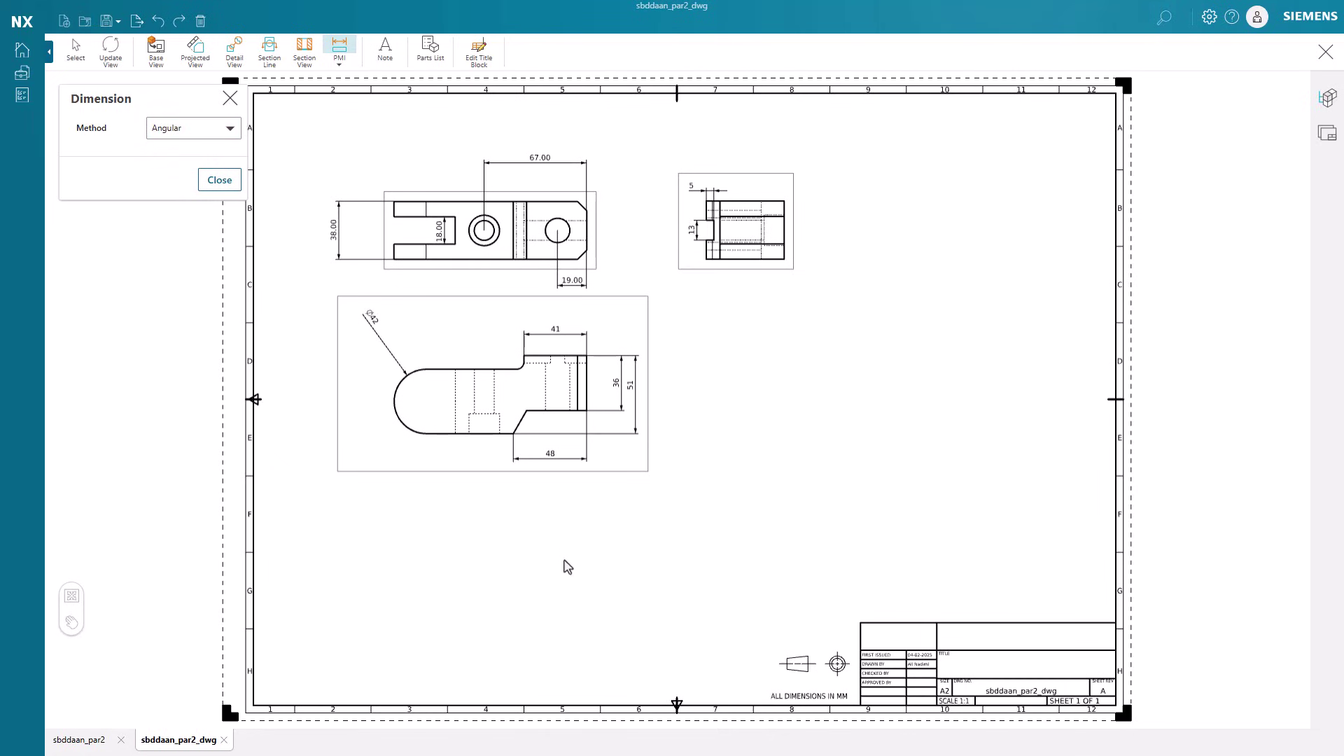
{"action": "left_click", "coordinate": [510, 433]}
{"action": "left_click", "coordinate": [521, 424]}
{"action": "left_click", "coordinate": [513, 416]}
{"action": "left_click", "coordinate": [213, 181]}
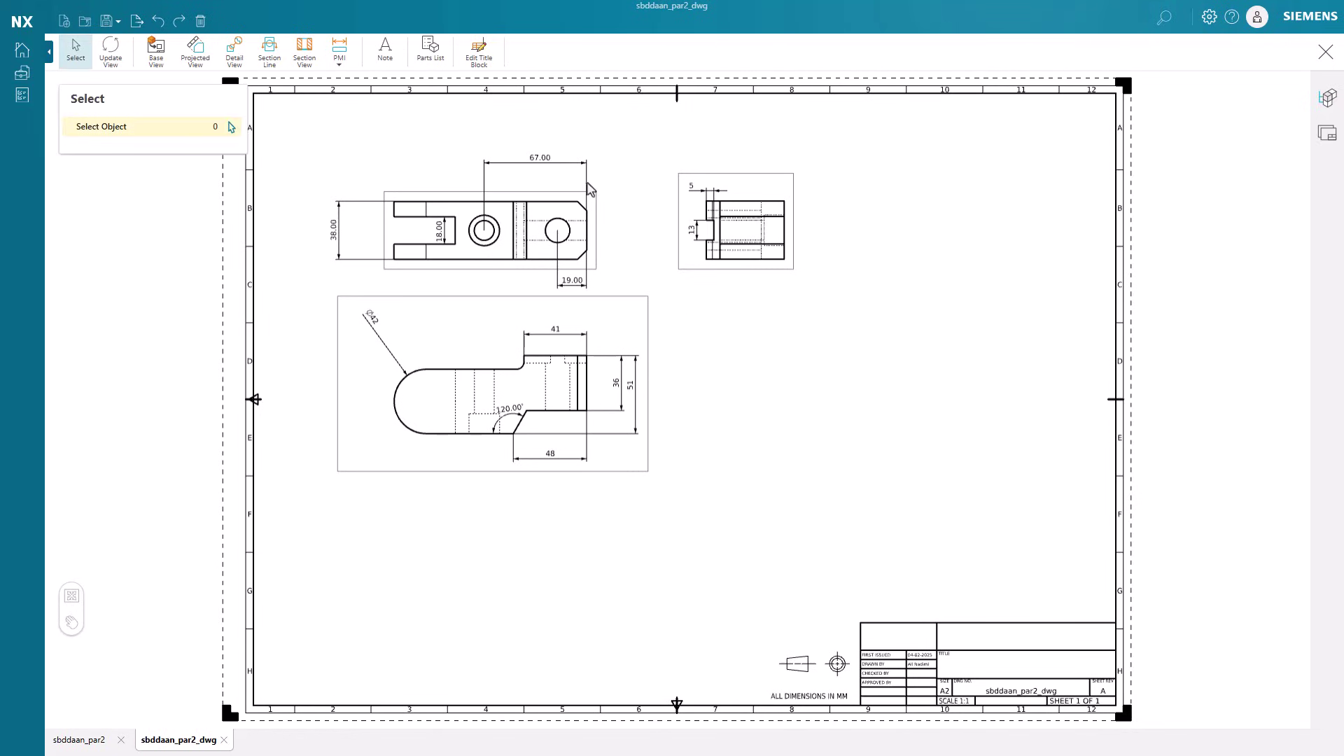
Set the 67.00 dimension's tolerance type to Equal with an upper value of 0.5
{"action": "double_click", "coordinate": [545, 161]}
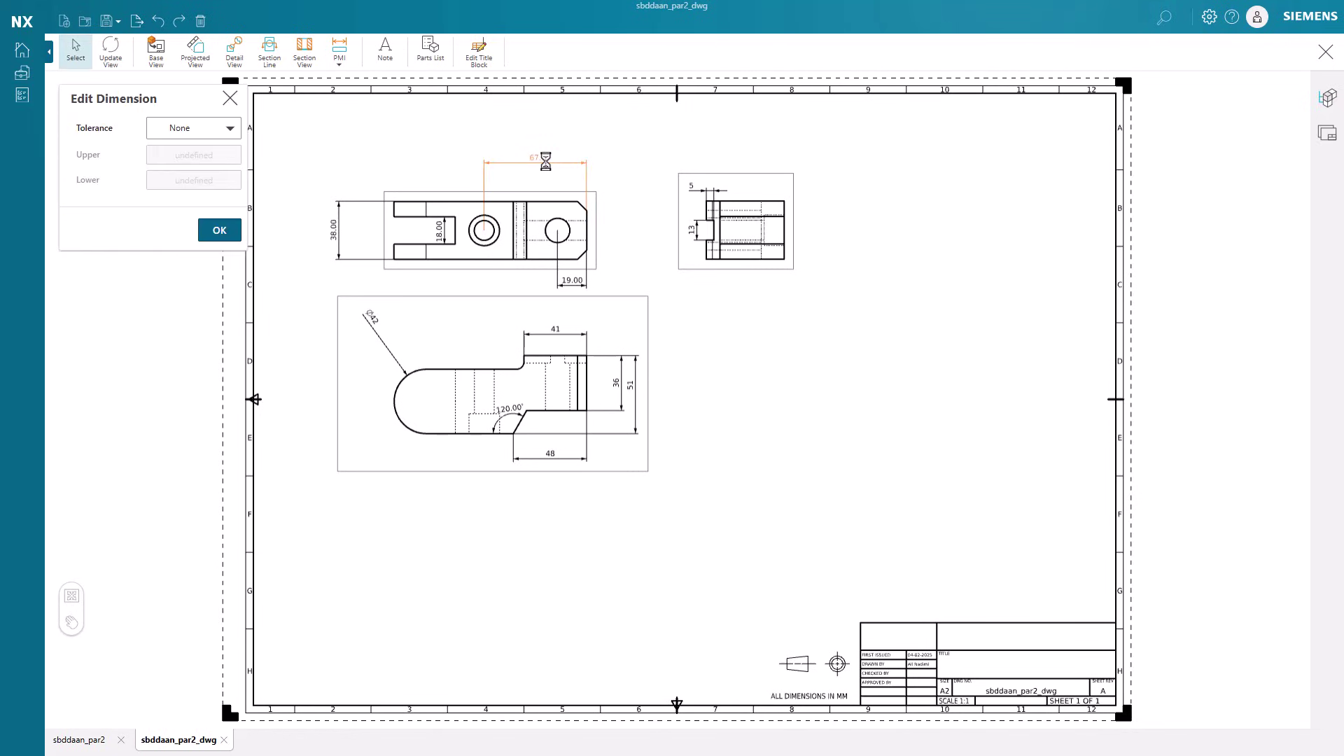
{"action": "left_click", "coordinate": [222, 133]}
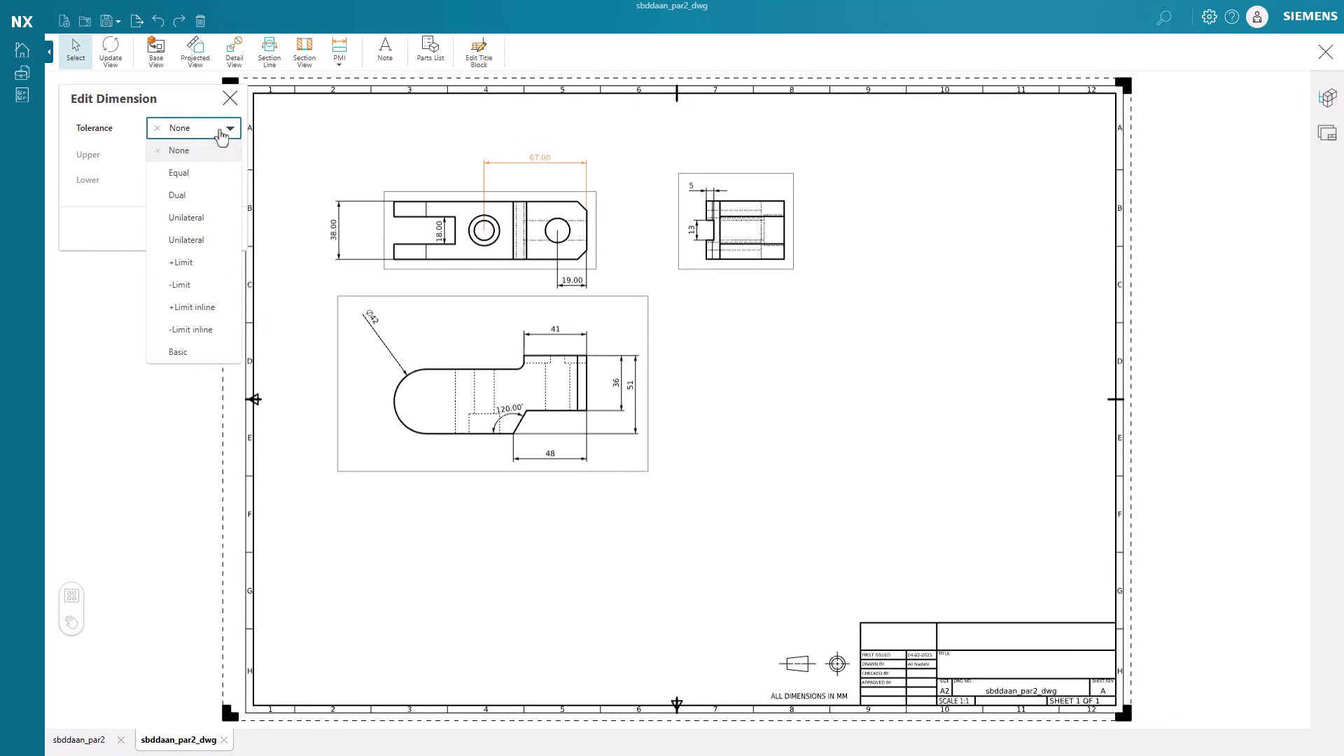
{"action": "left_click", "coordinate": [183, 174]}
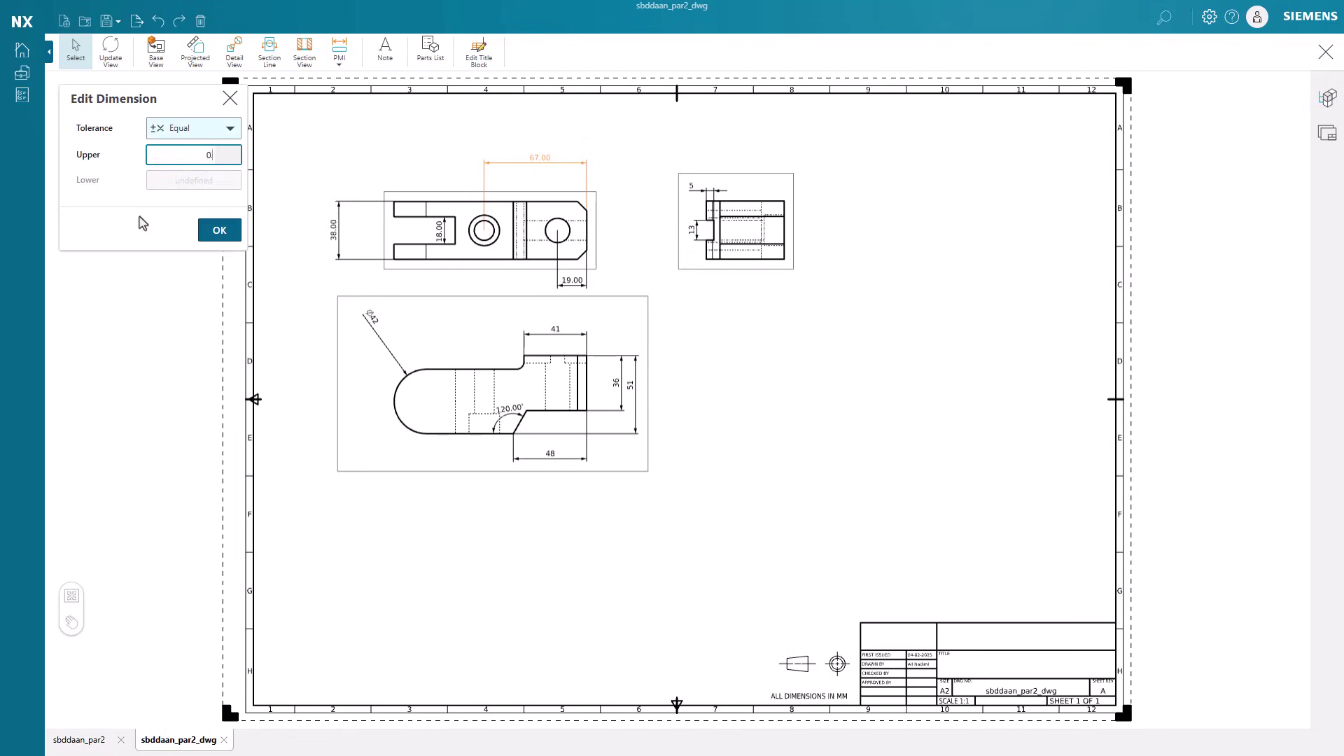
{"action": "type", "text": "0.5"}
{"action": "left_click", "coordinate": [207, 234]}
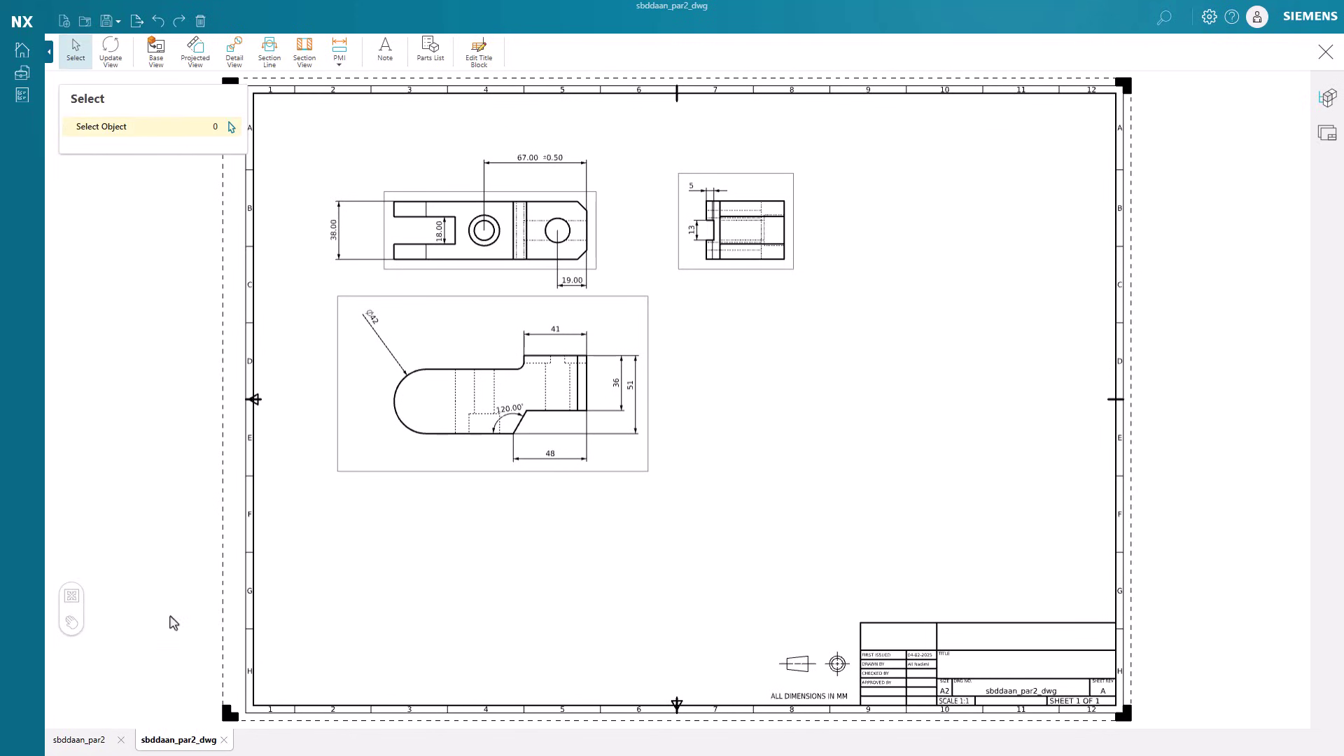
Switch to the bracket's 3D part model and view it from the front
{"action": "left_click", "coordinate": [81, 741]}
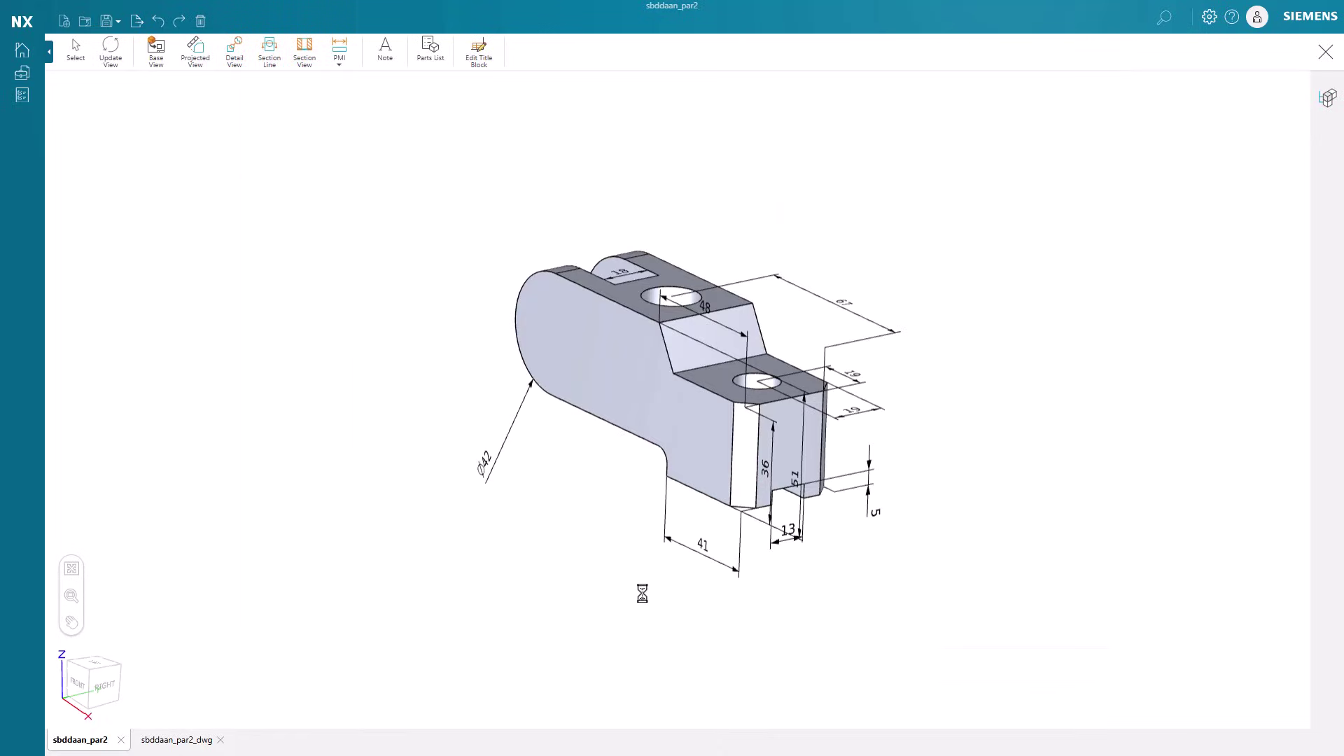
{"action": "middle_click_drag", "start_coordinate": [611, 509], "coordinate": [715, 503]}
{"action": "key", "text": "ctrl+alt+f"}
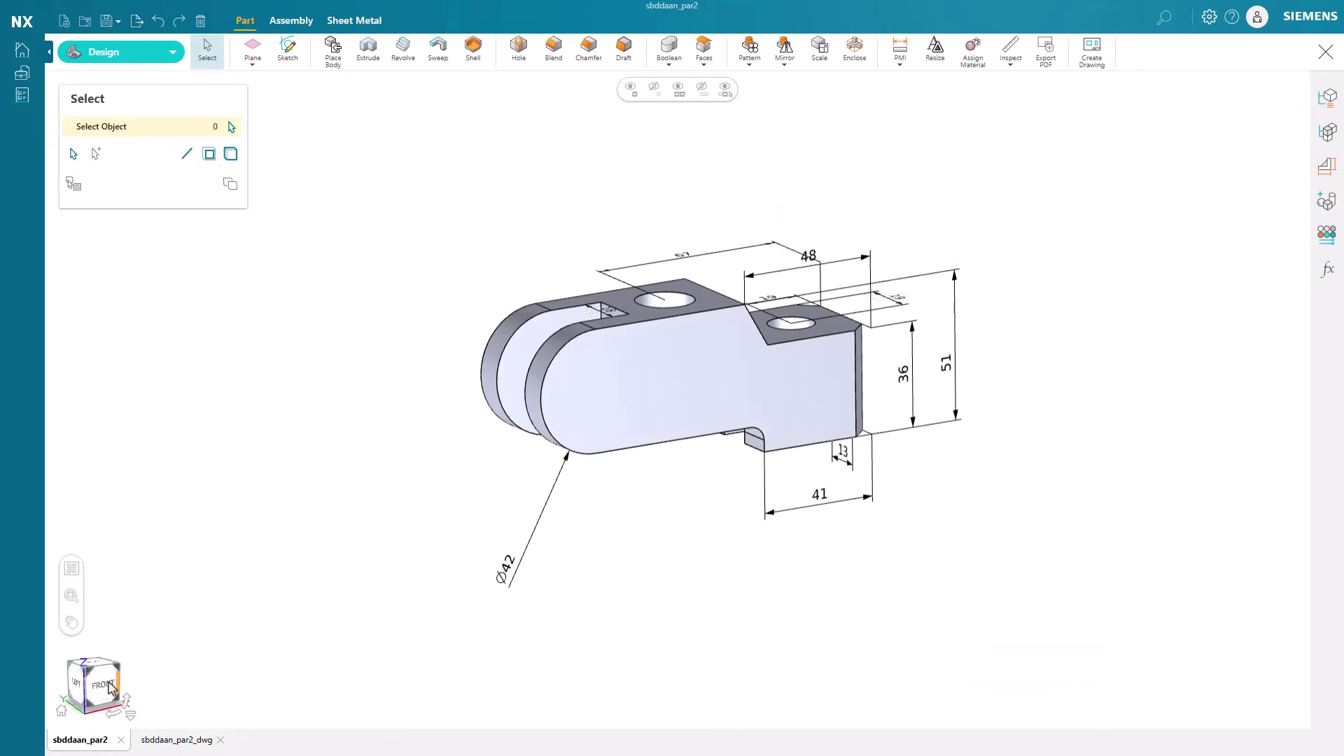
Cut an 18 mm through hole at the rounded end's arc centre, then return to the drawing
{"action": "left_click", "coordinate": [519, 49]}
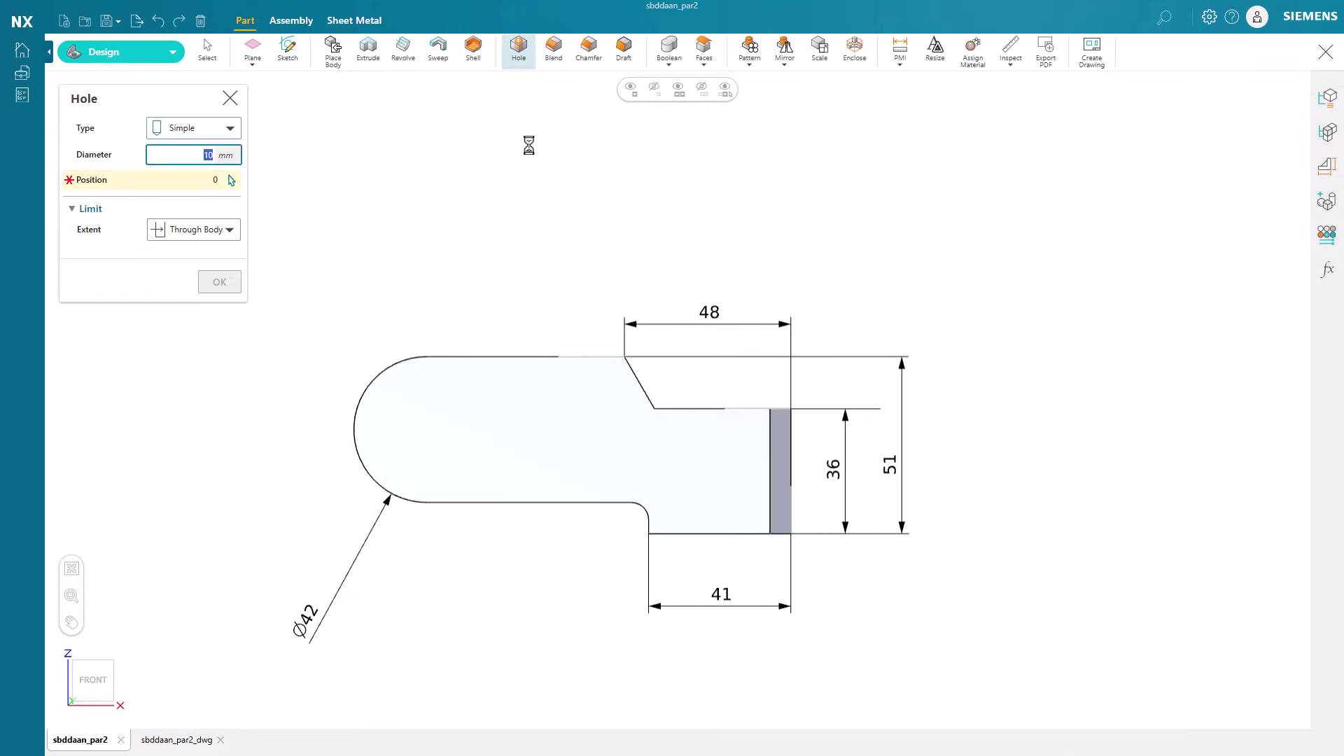
{"action": "type", "text": "18"}
{"action": "key", "text": "Tab"}
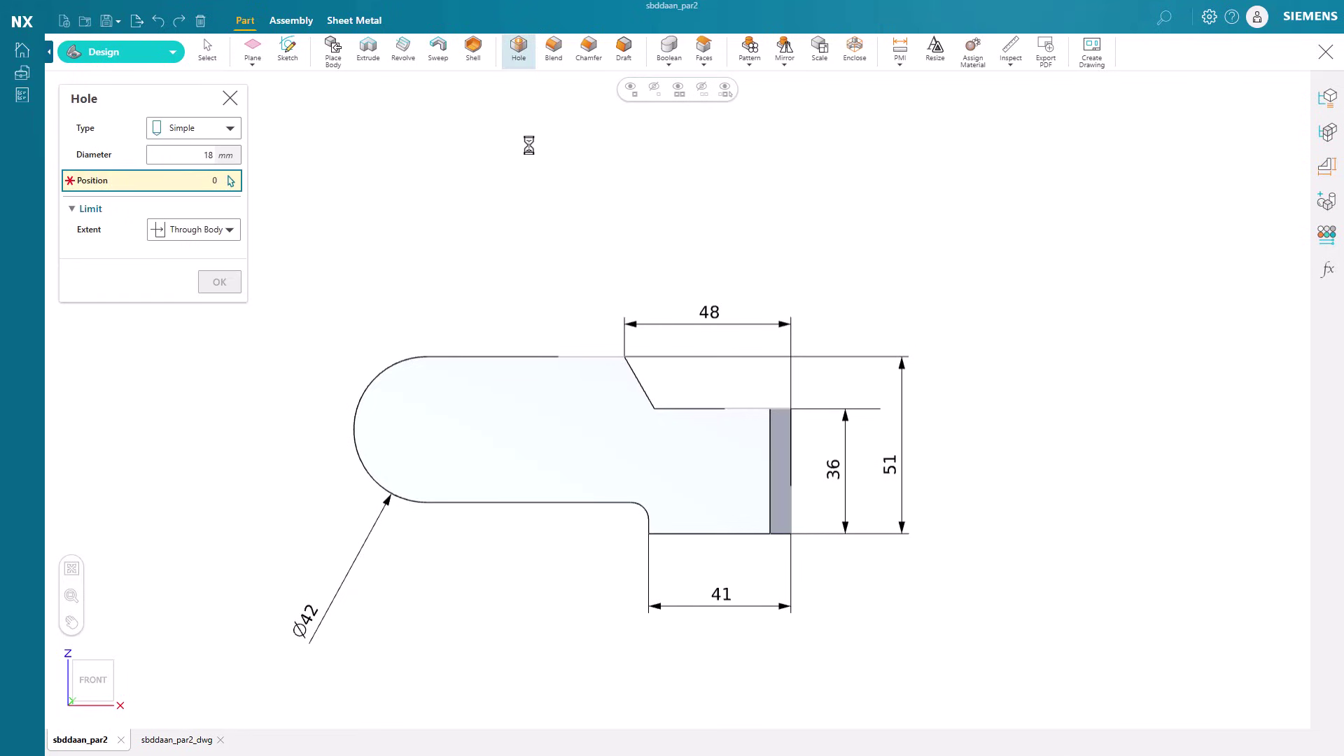
{"action": "left_click", "coordinate": [426, 430]}
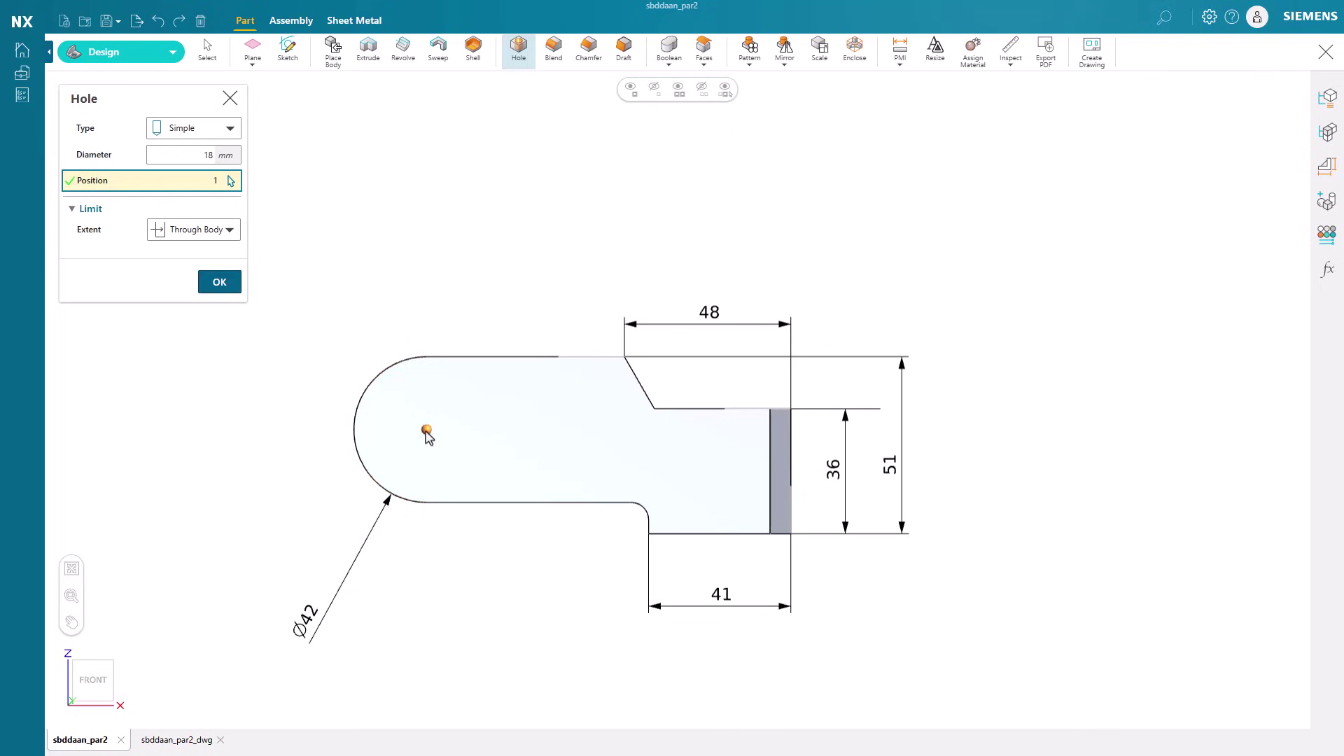
{"action": "left_click", "coordinate": [233, 288]}
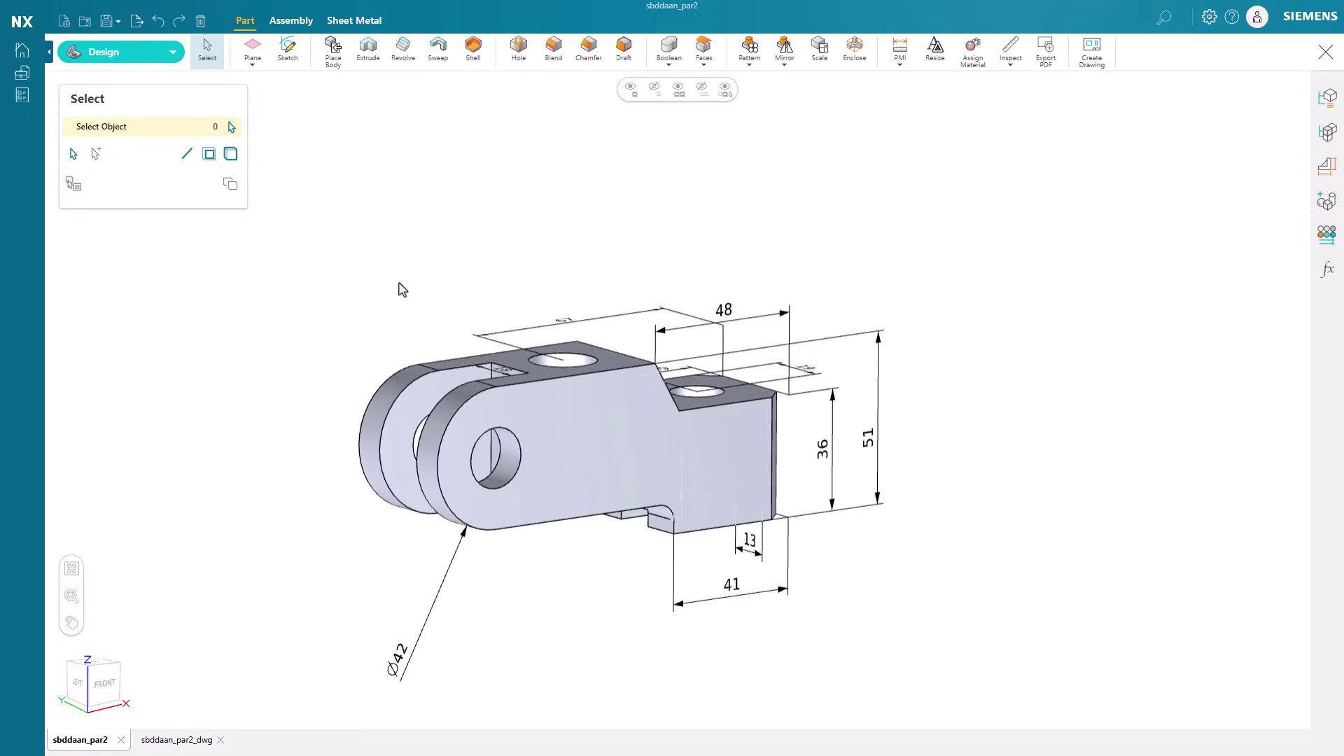
{"action": "left_click", "coordinate": [175, 740]}
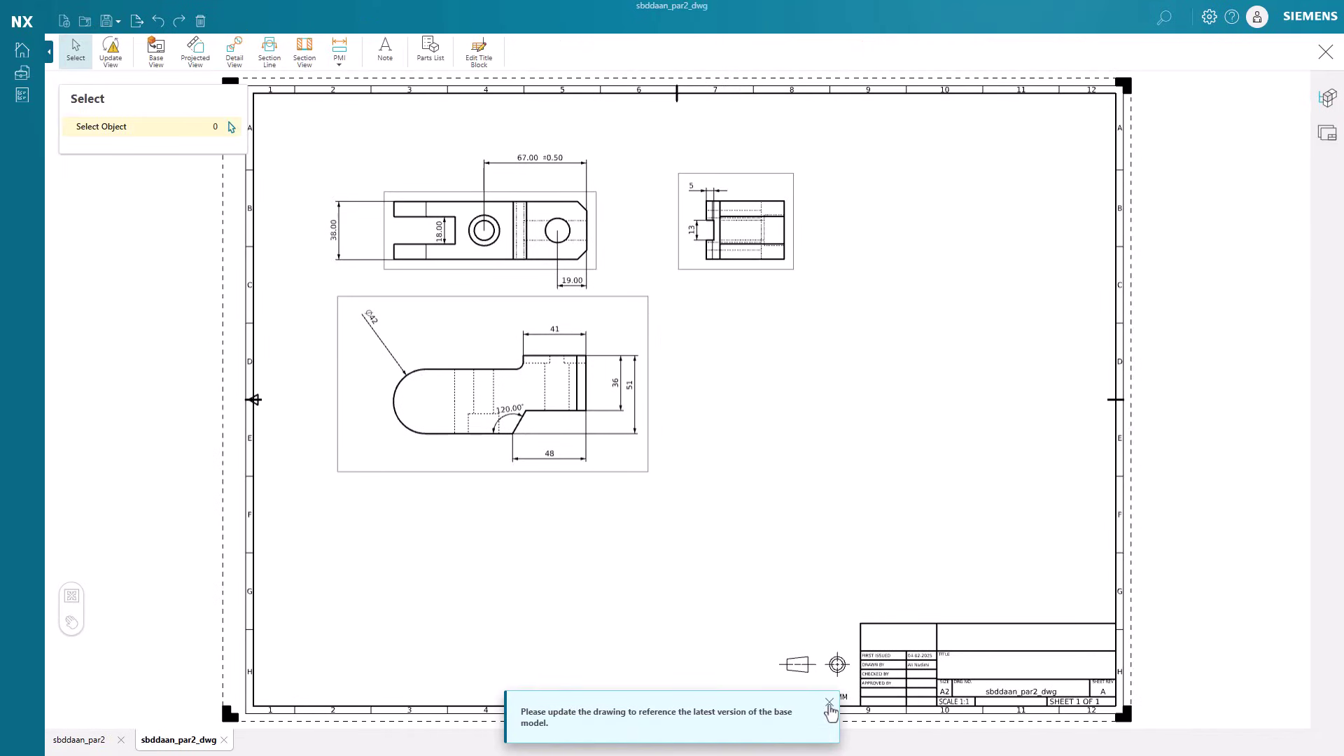
Update the views for the new hole and add a radial ⌀18 THRU callout at lower left
{"action": "left_click", "coordinate": [829, 702]}
{"action": "left_click", "coordinate": [111, 49]}
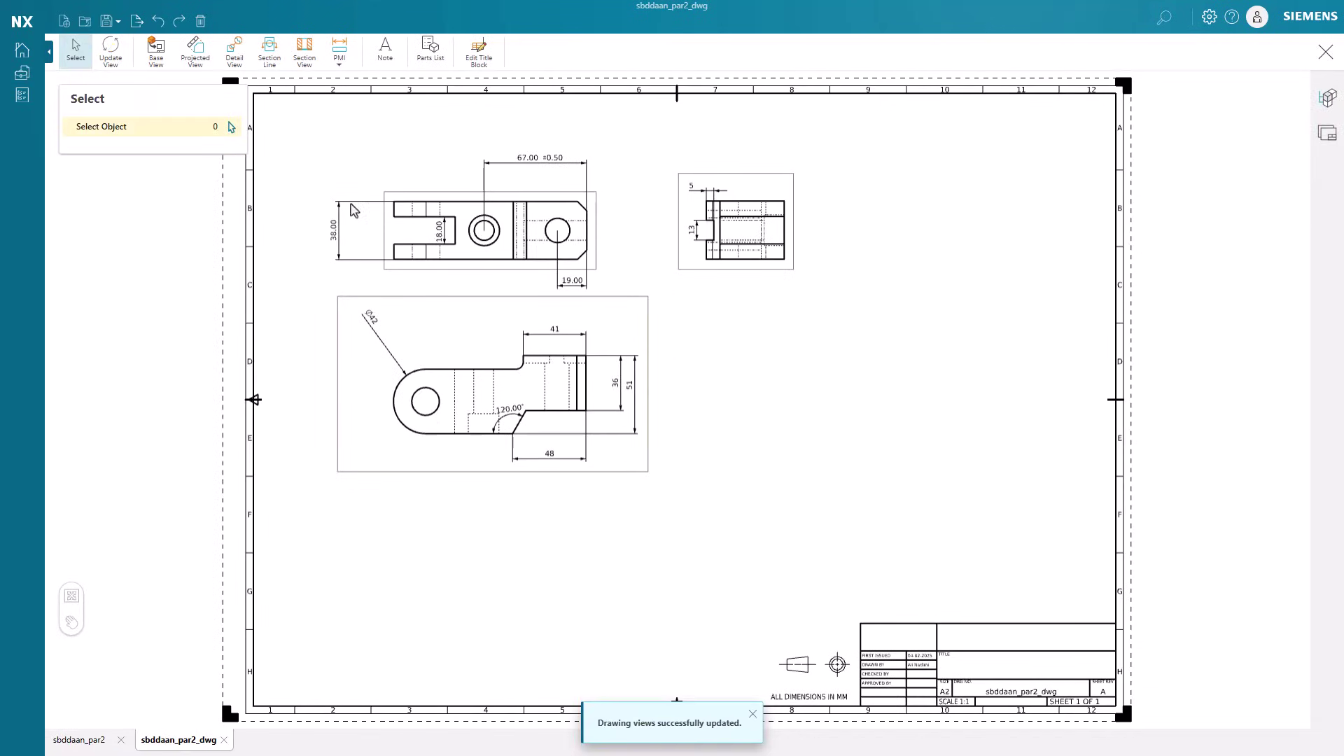
{"action": "left_click", "coordinate": [339, 54]}
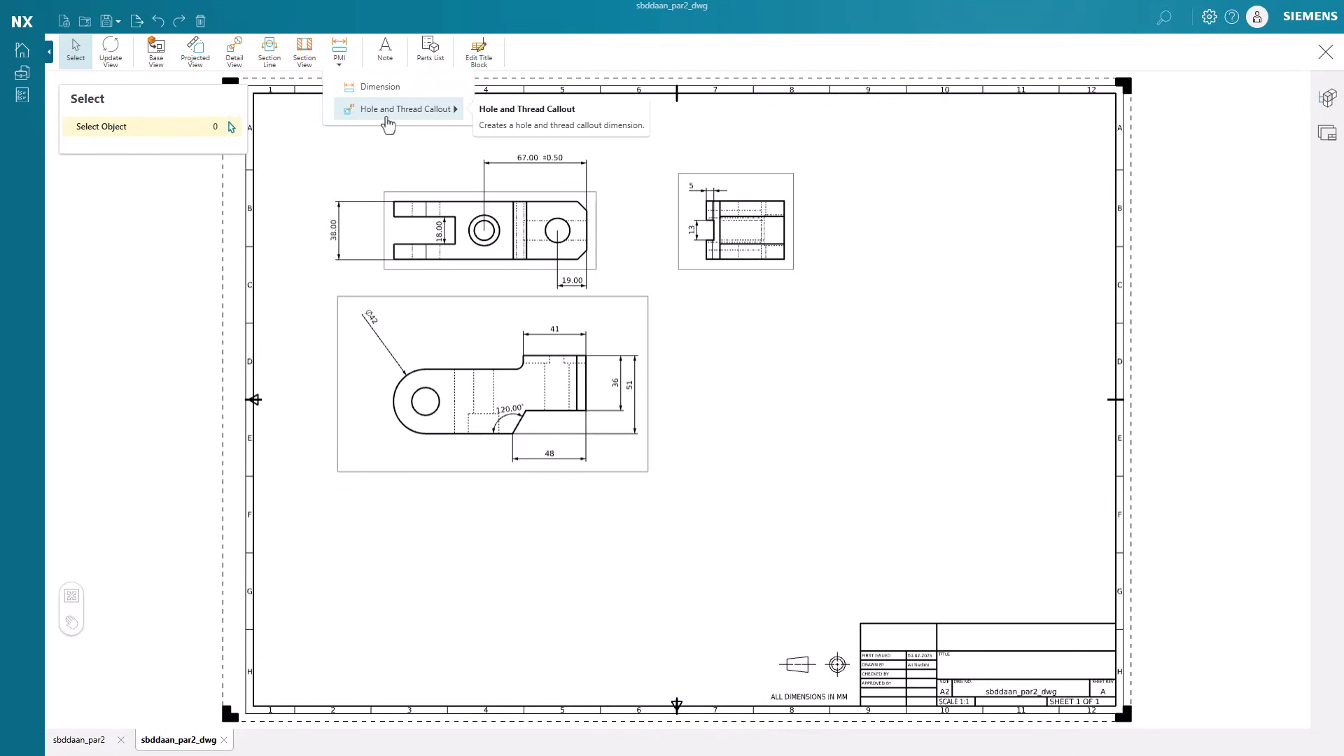
{"action": "left_click", "coordinate": [506, 116]}
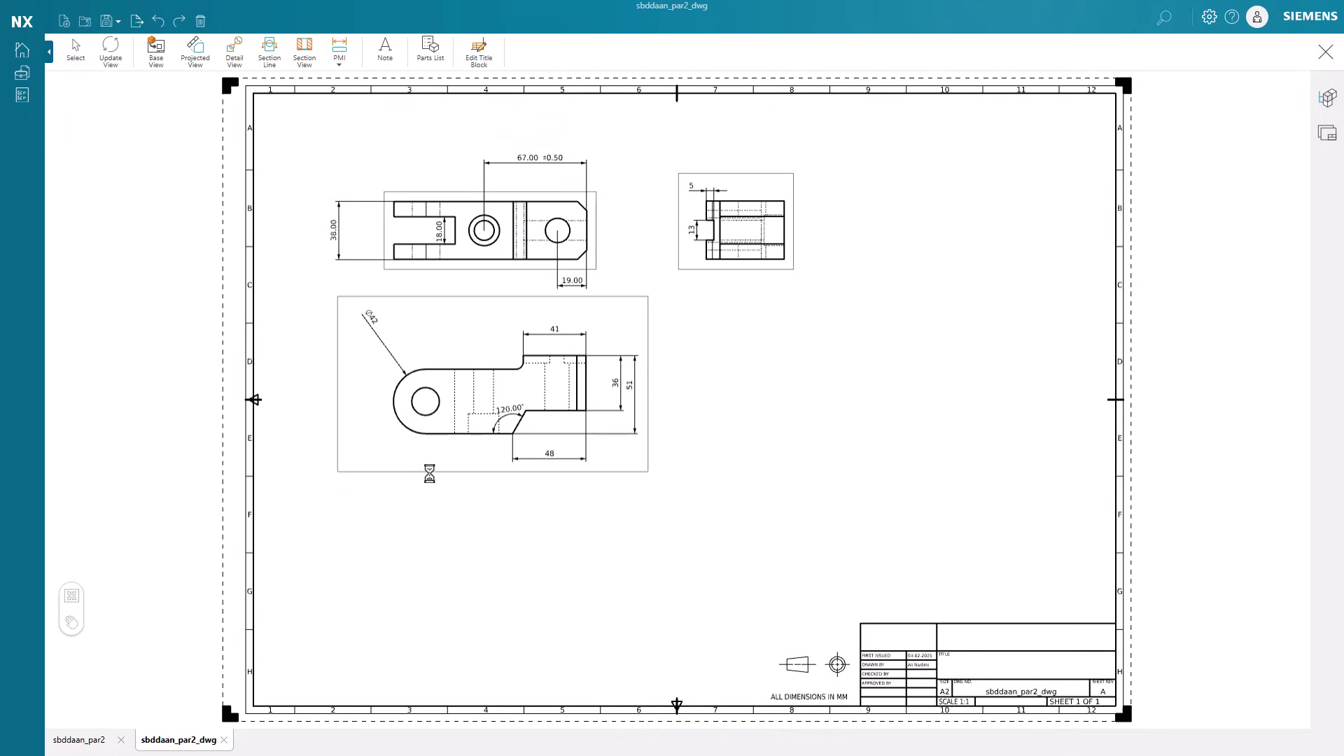
{"action": "left_click", "coordinate": [421, 415]}
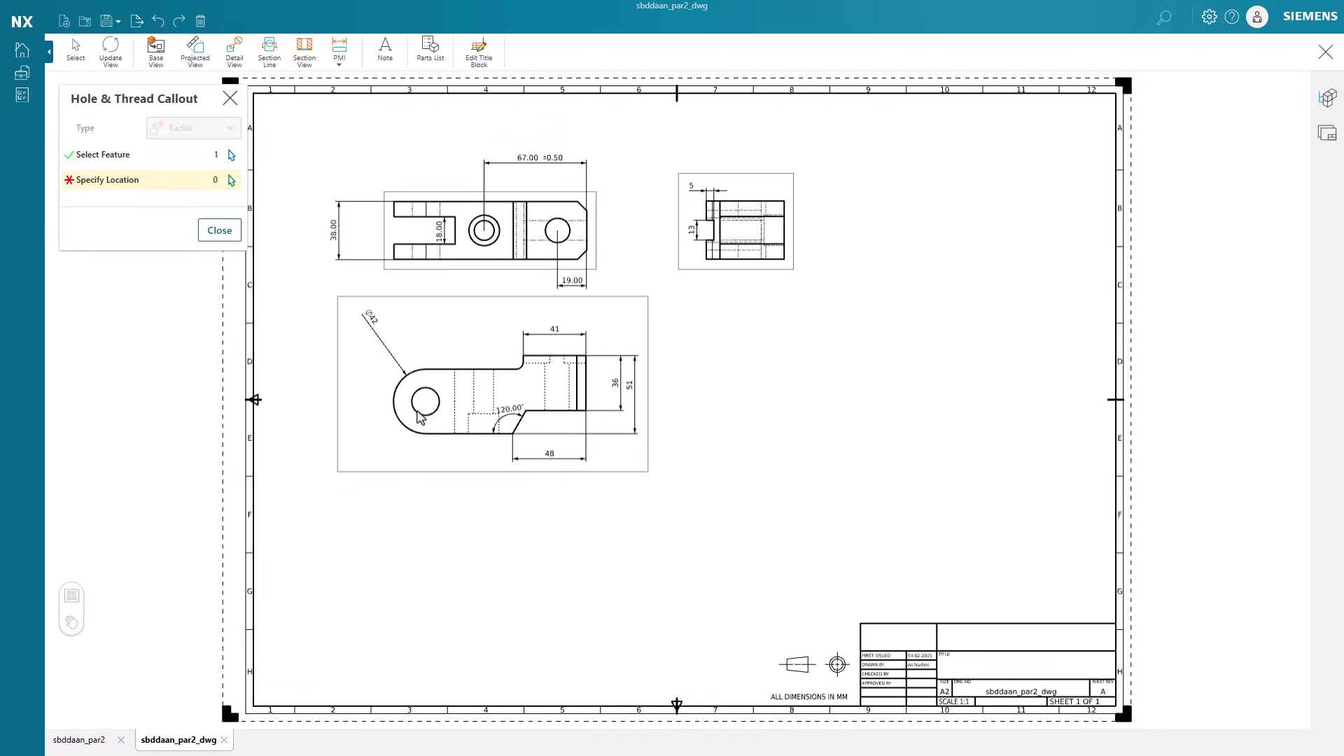
{"action": "left_click", "coordinate": [368, 457]}
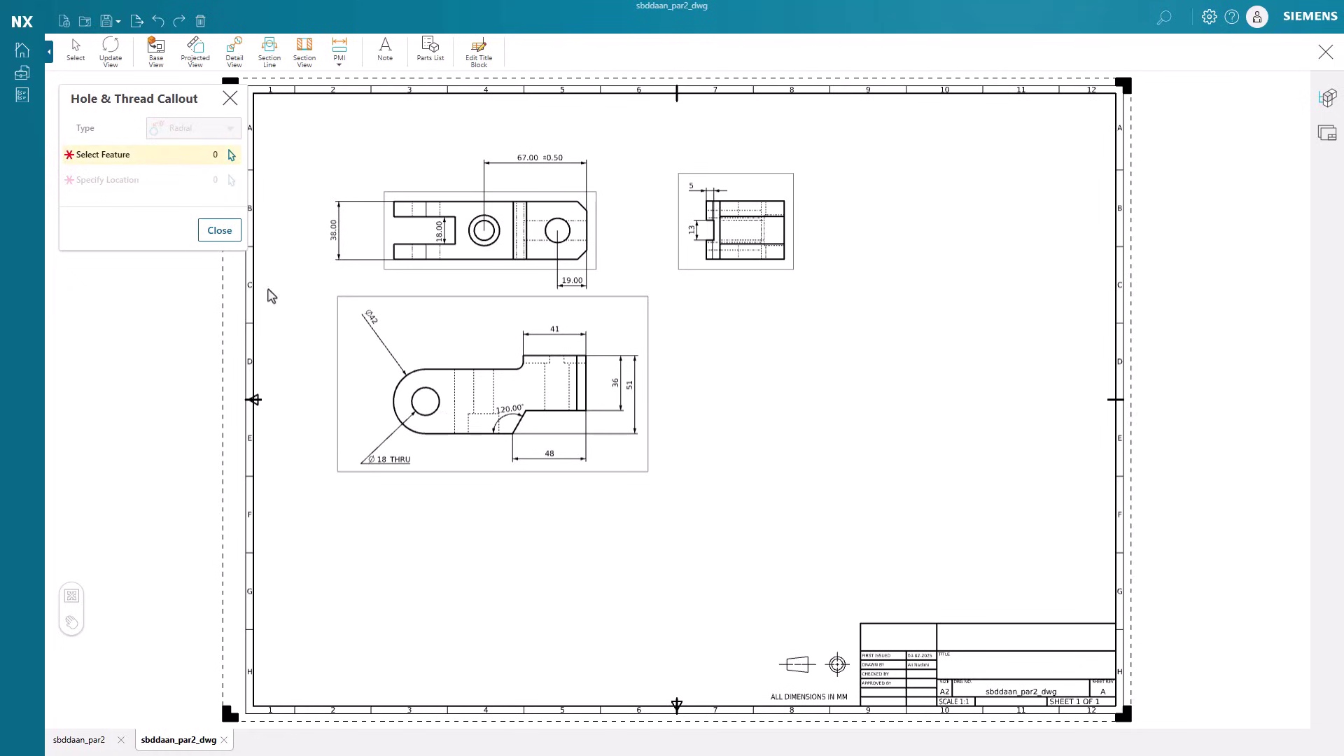
{"action": "left_click", "coordinate": [219, 230]}
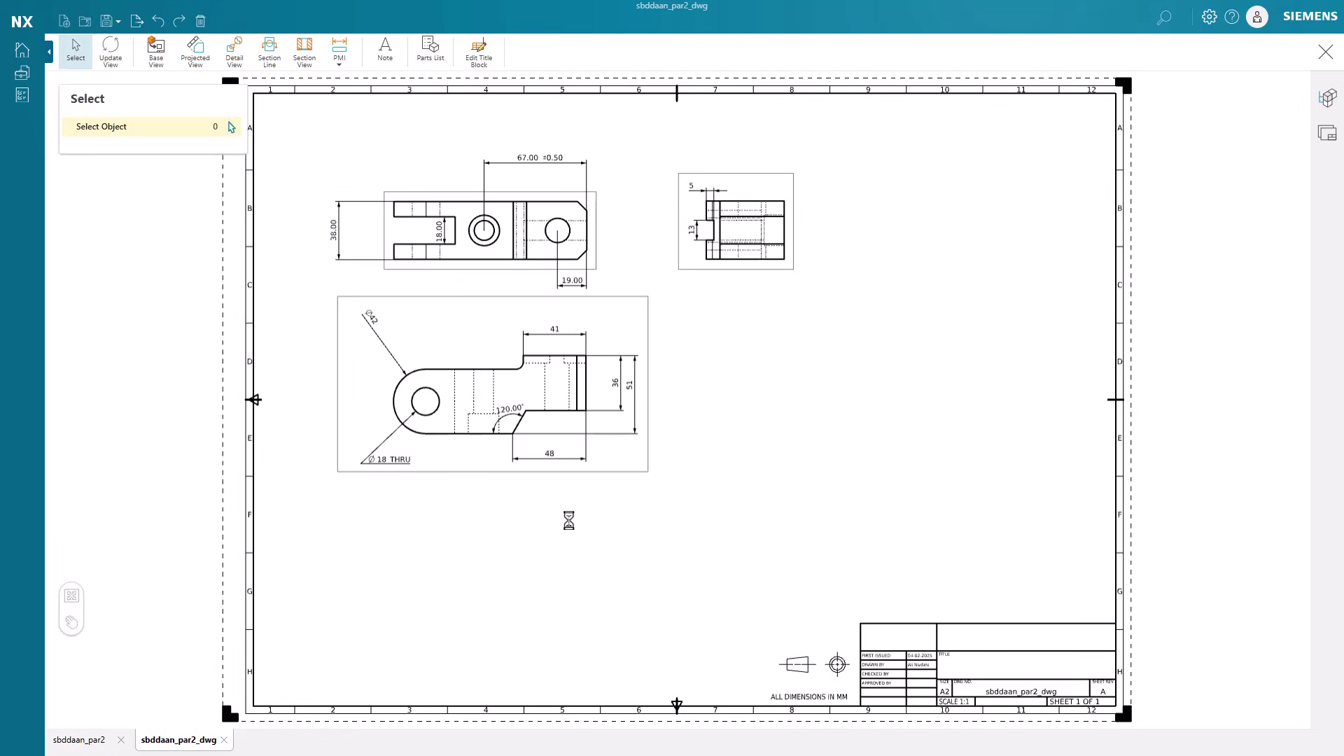
{"action": "left_click", "coordinate": [339, 58]}
{"action": "mouse_move", "coordinate": [382, 116]}
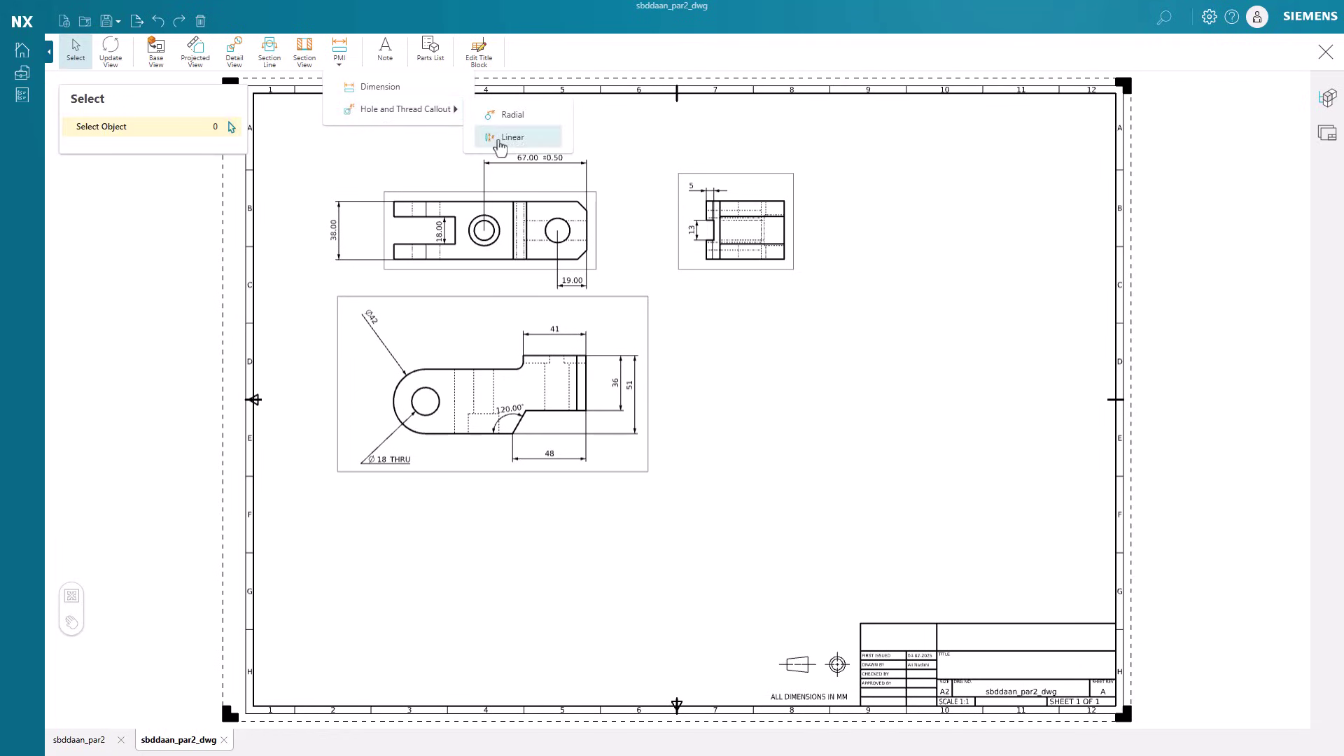
{"action": "left_click", "coordinate": [509, 137]}
{"action": "left_click", "coordinate": [441, 403]}
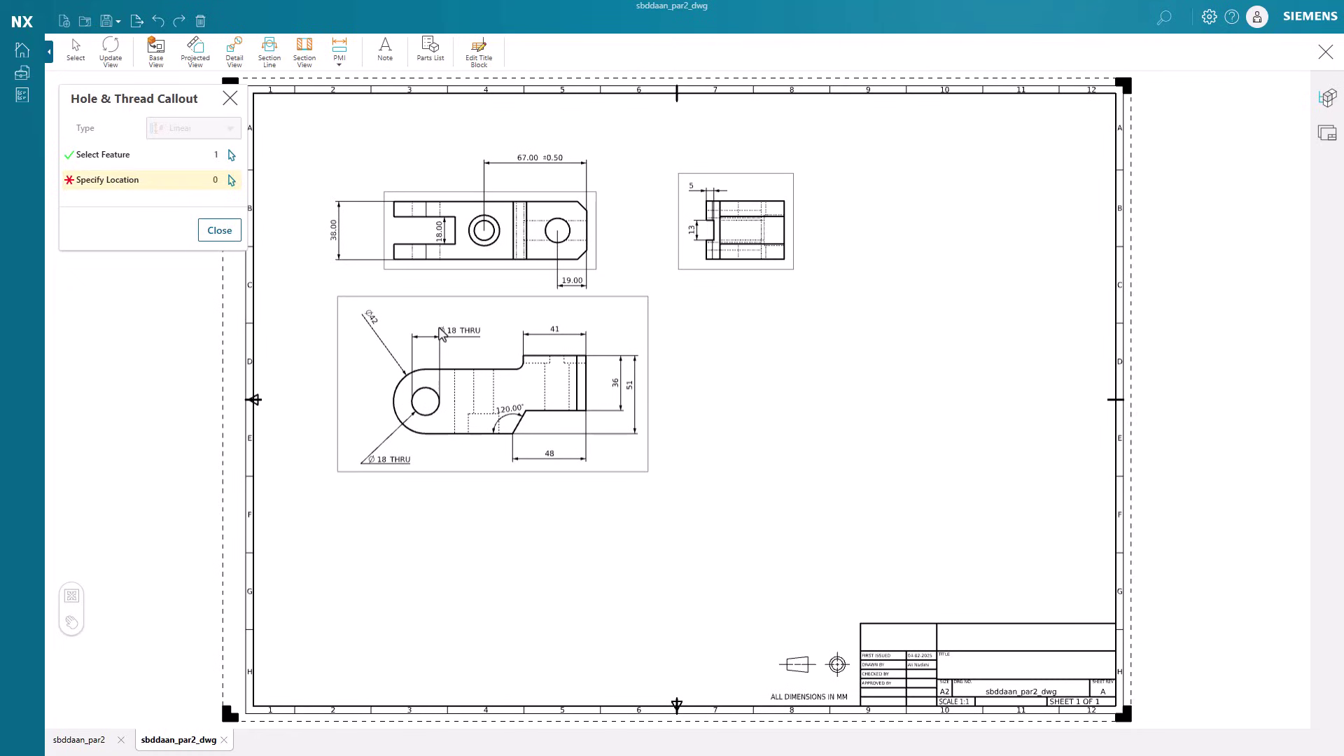
{"action": "left_click", "coordinate": [219, 230]}
{"action": "left_click", "coordinate": [467, 357]}
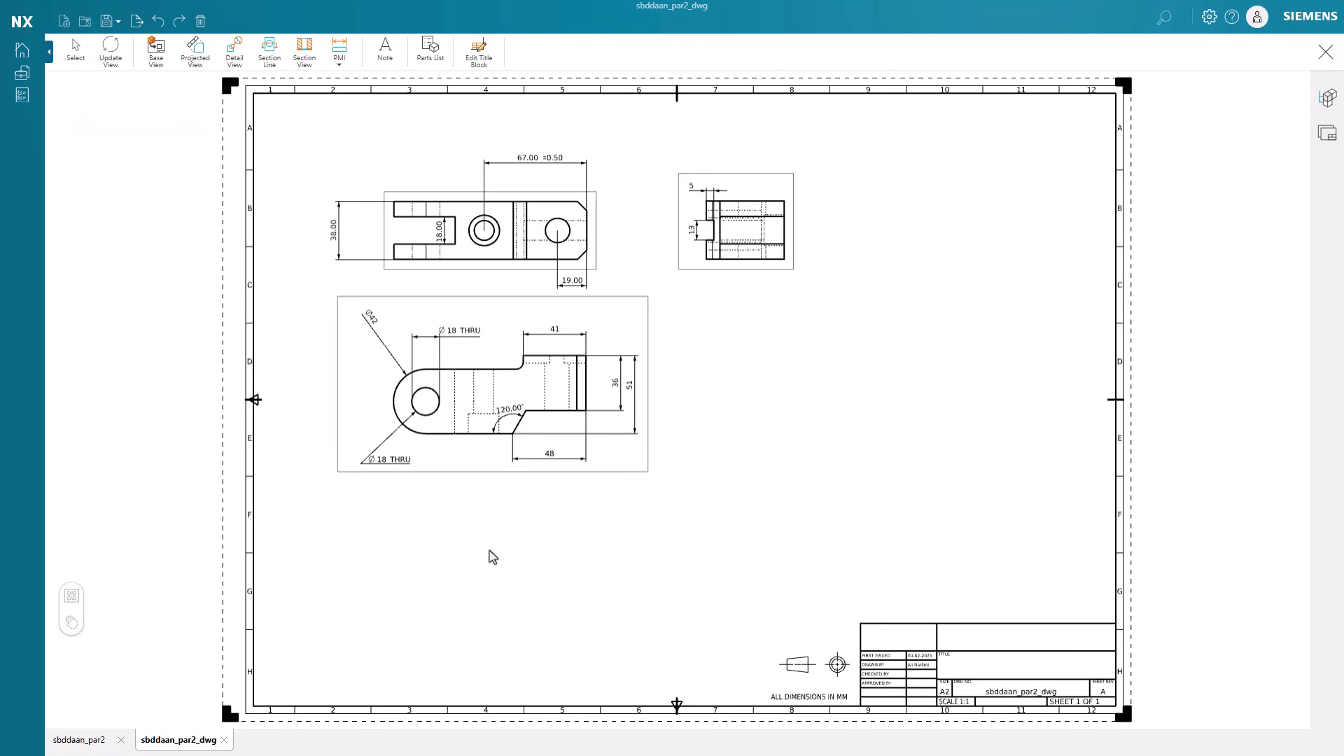
{"action": "key", "text": "Delete"}
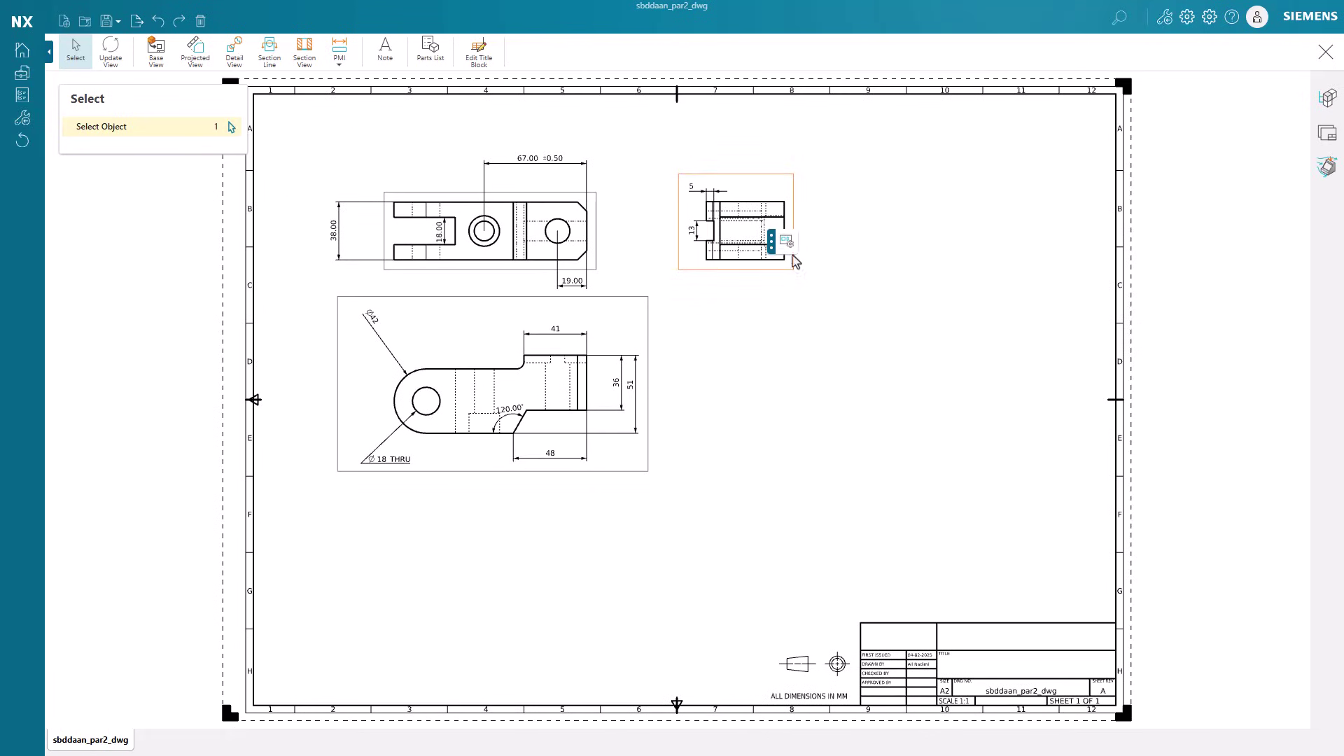
{"action": "double_click", "coordinate": [794, 253]}
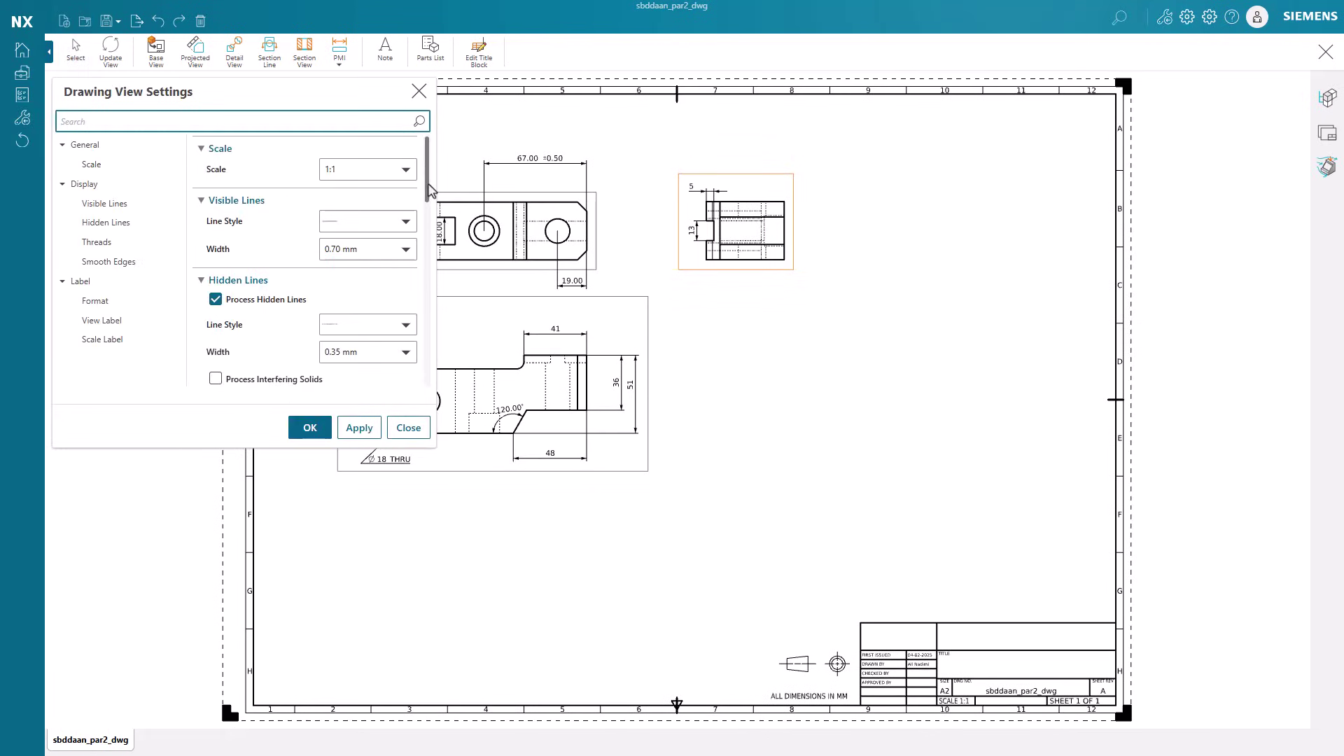
{"action": "scroll", "coordinate": [429, 201], "scroll_direction": "down", "scroll_amount": 2}
{"action": "left_click", "coordinate": [292, 245]}
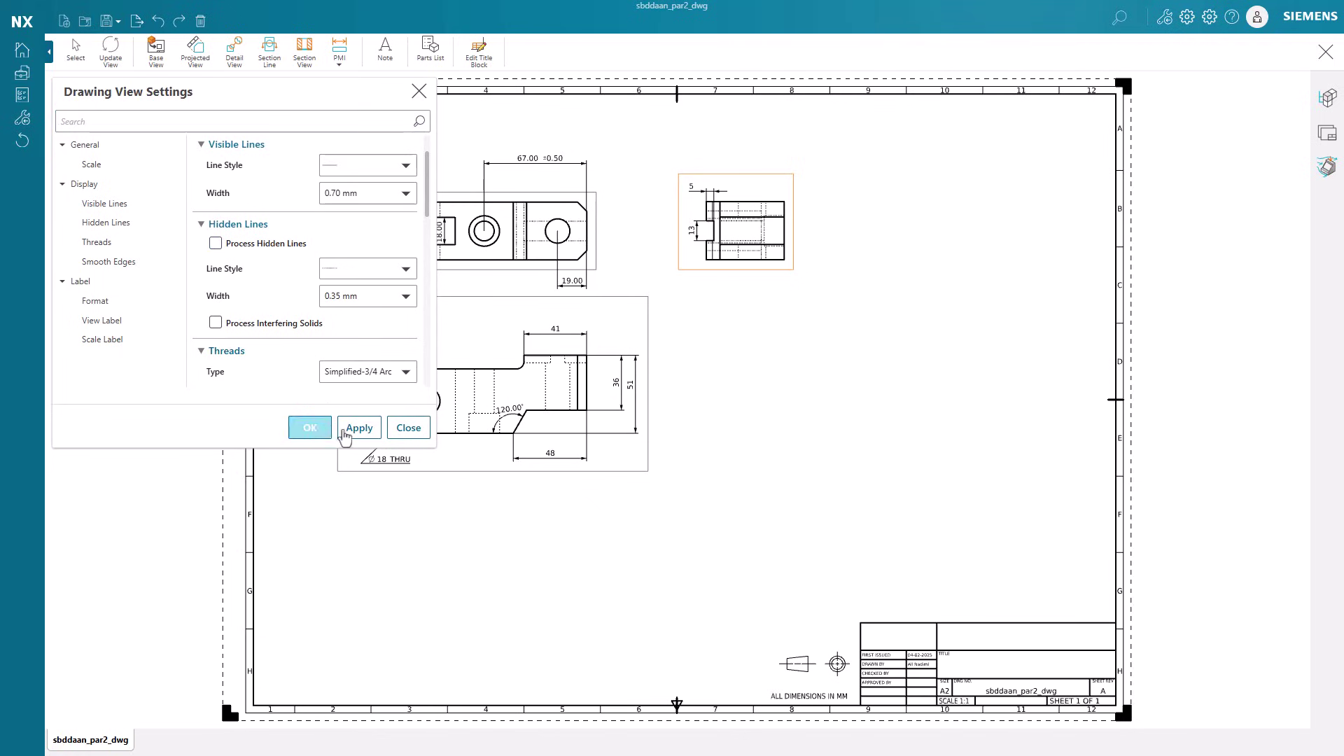
{"action": "left_click", "coordinate": [354, 430]}
{"action": "left_click", "coordinate": [271, 244]}
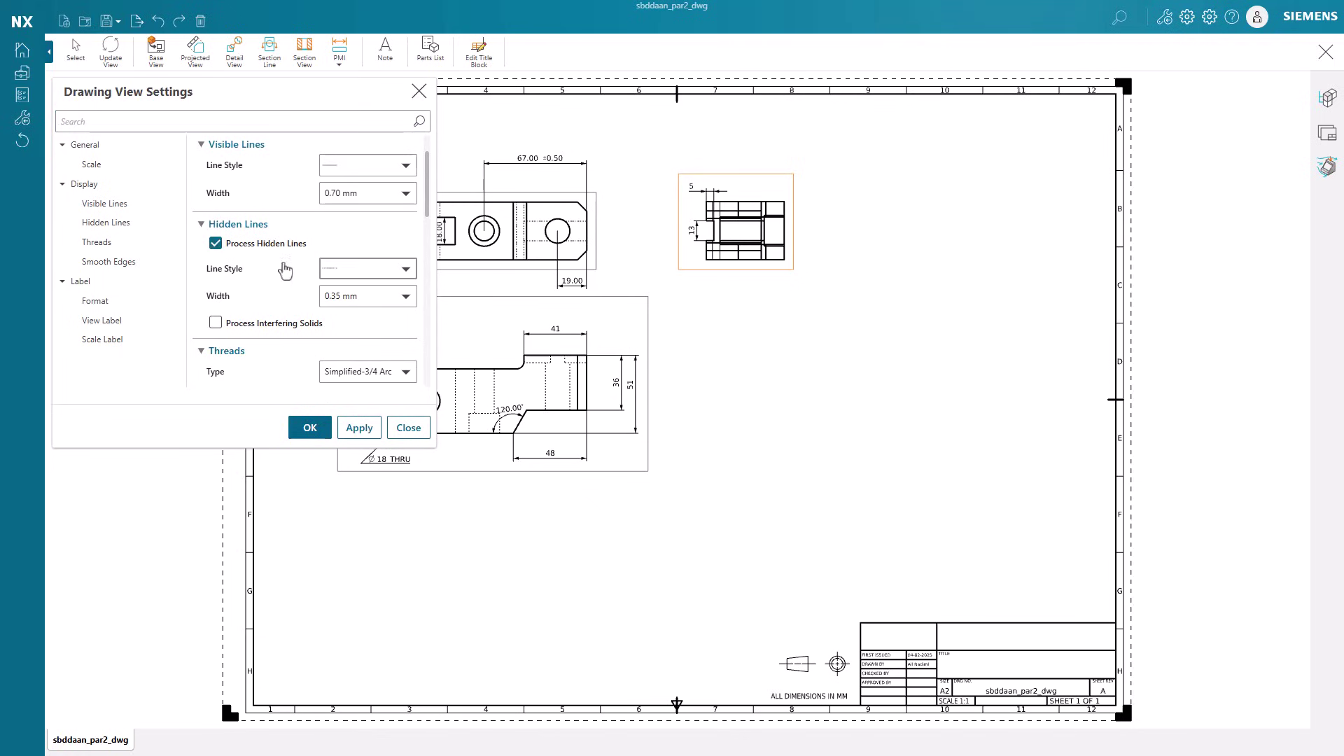
{"action": "left_click", "coordinate": [357, 428]}
{"action": "scroll", "coordinate": [420, 301], "scroll_direction": "down", "scroll_amount": 10}
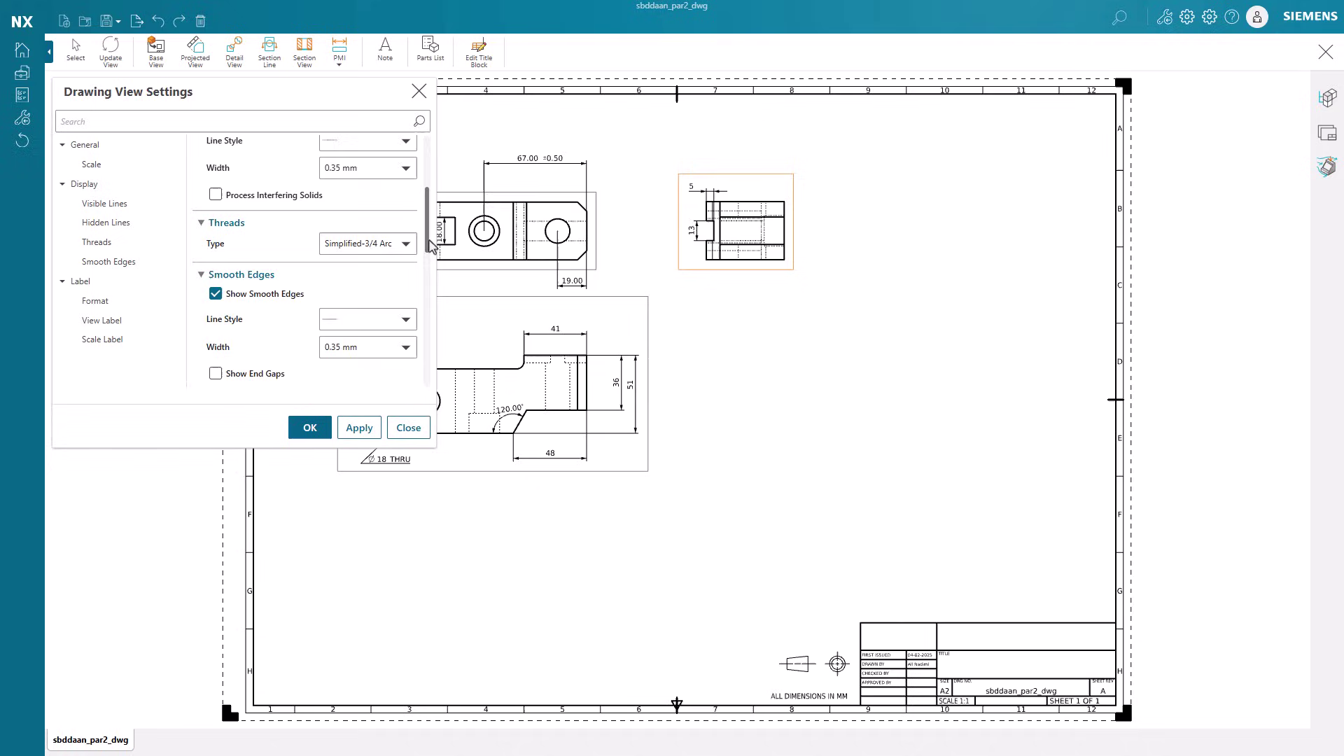
{"action": "left_click_drag", "start_coordinate": [438, 302], "coordinate": [440, 382]}
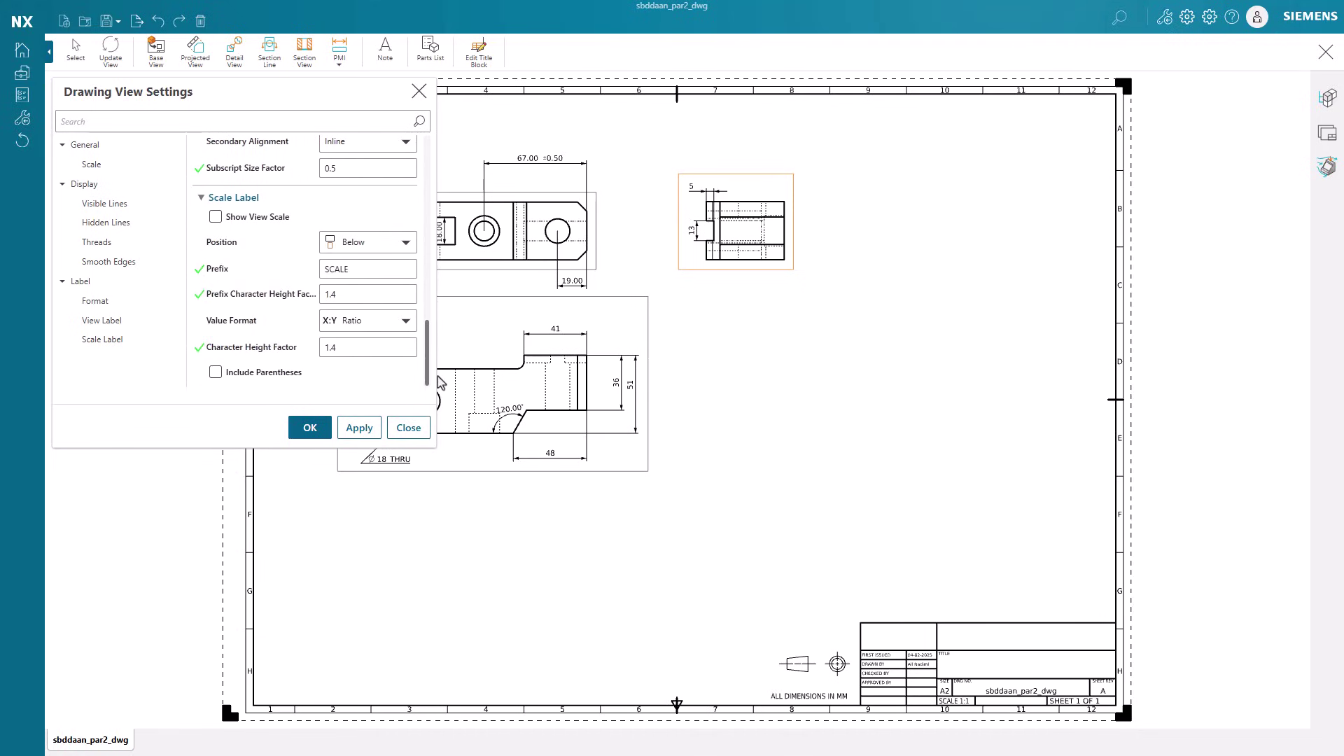
{"action": "left_click", "coordinate": [413, 429]}
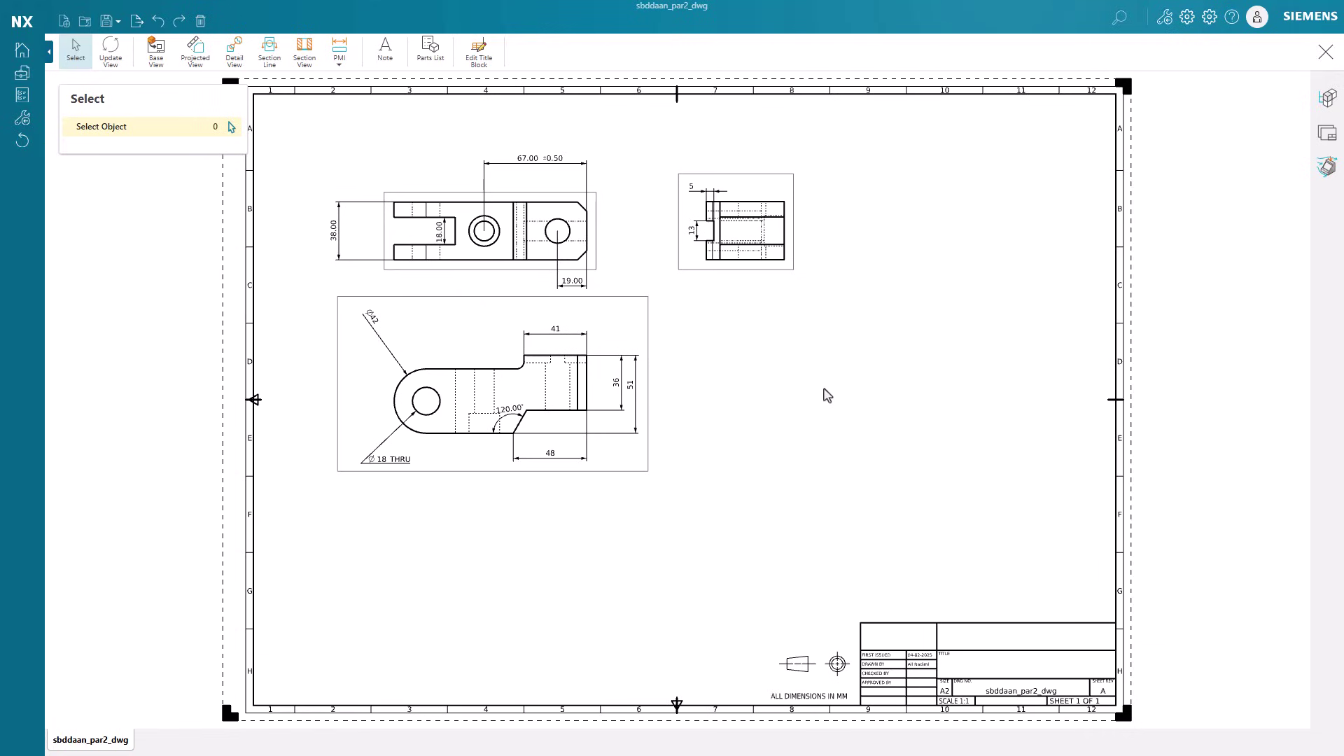